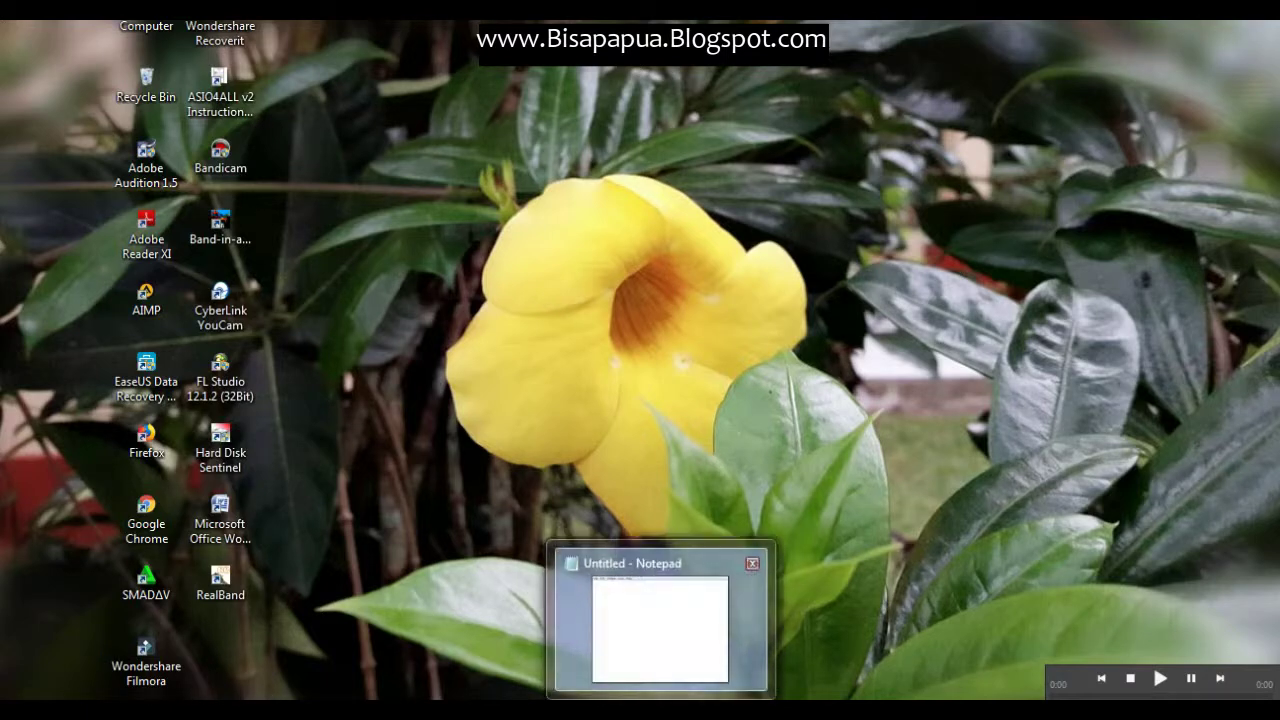
Open the untitled Notepad document and write the title line "Cara buat Opening Video di Filmora".
left_click(660, 710)
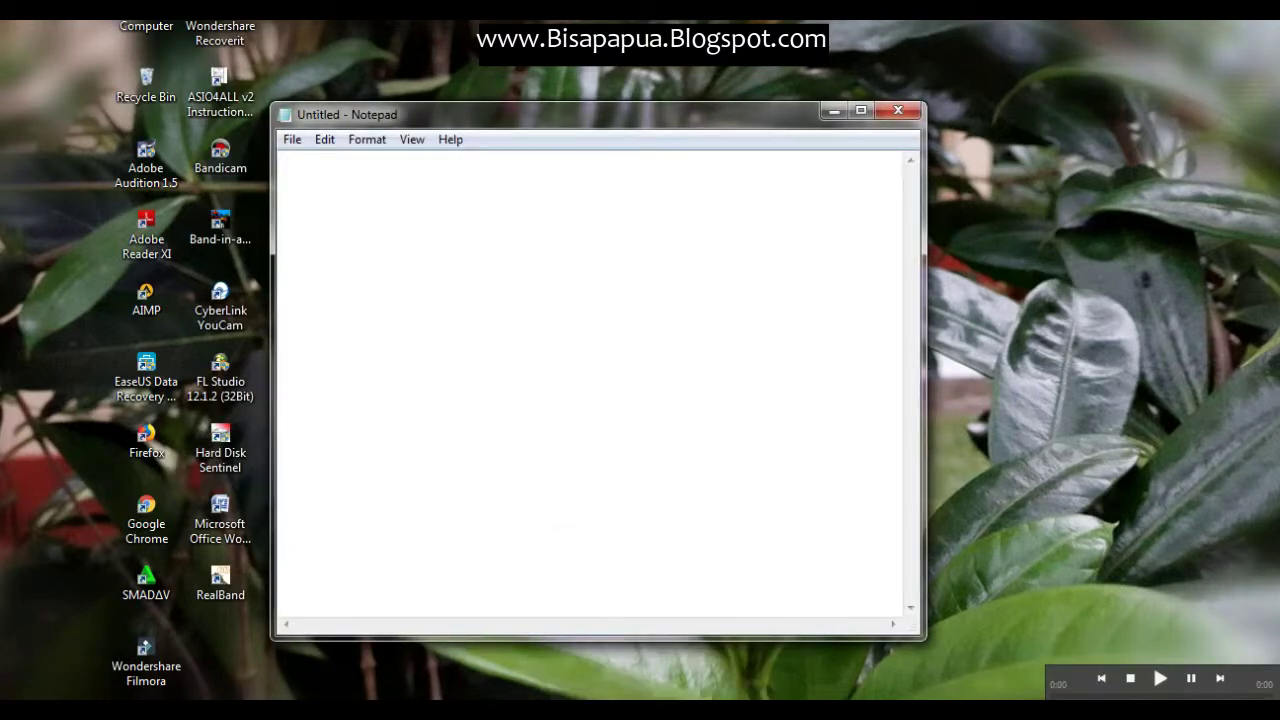
type("Cara buat ")
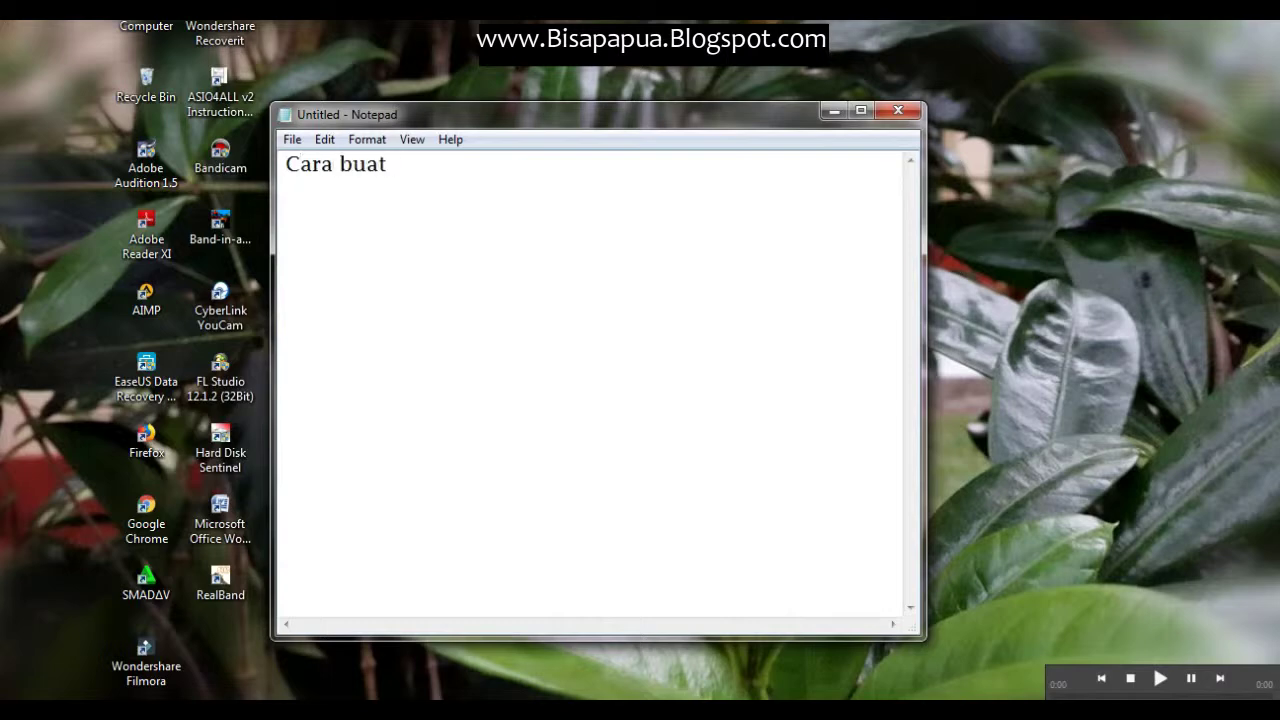
type("Opening ")
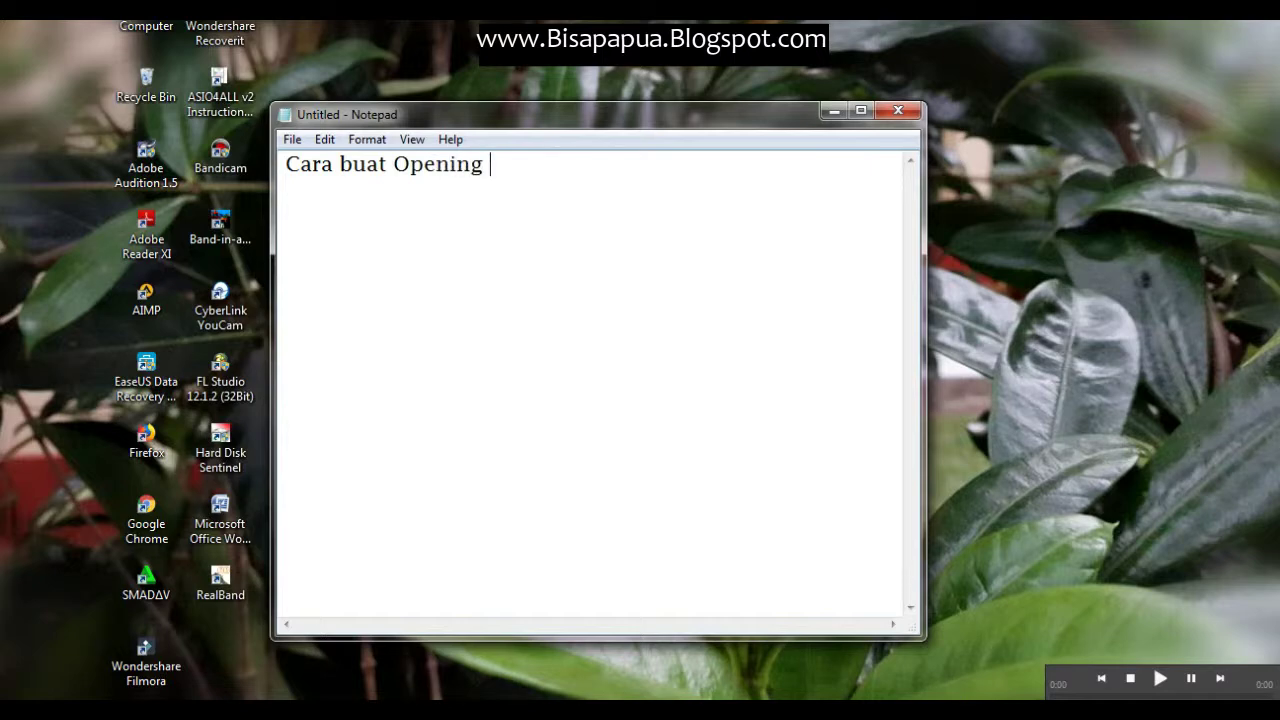
type("Video di")
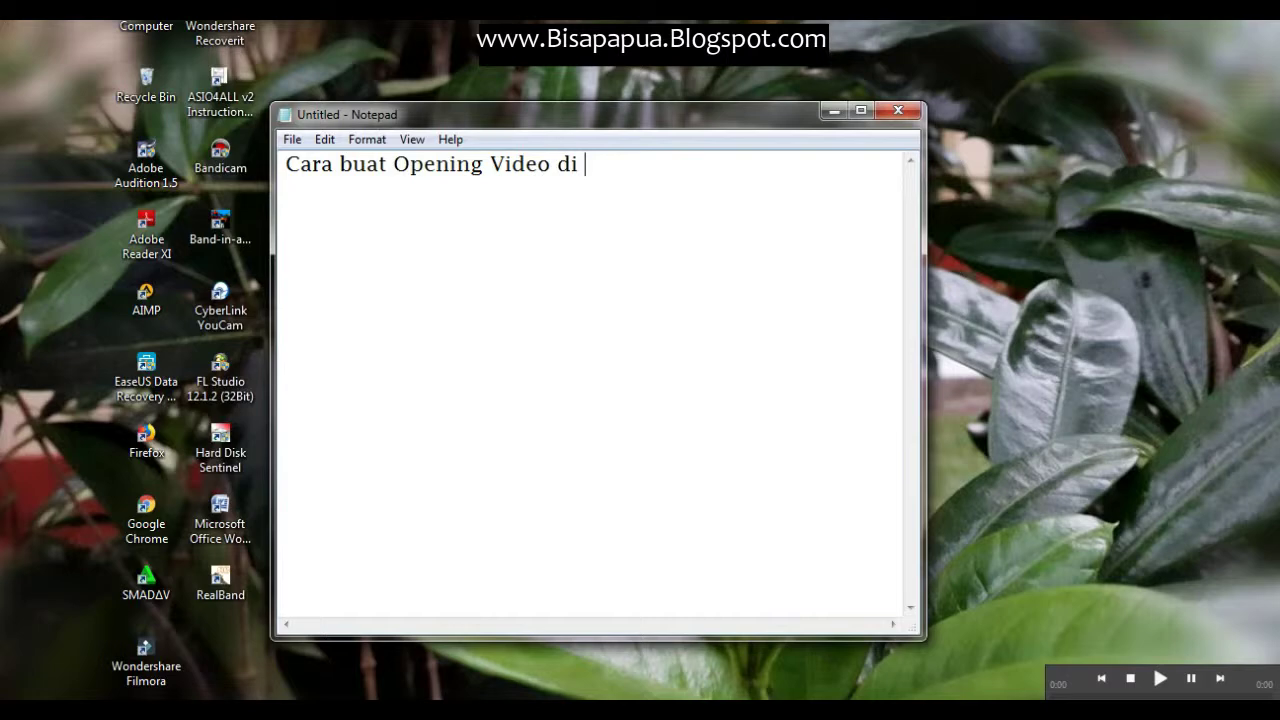
type(" Filmora")
key("Return")
Add a second line reading "Silahkan ikuti langkah-langkahnya..." below the title.
type("Silahkan")
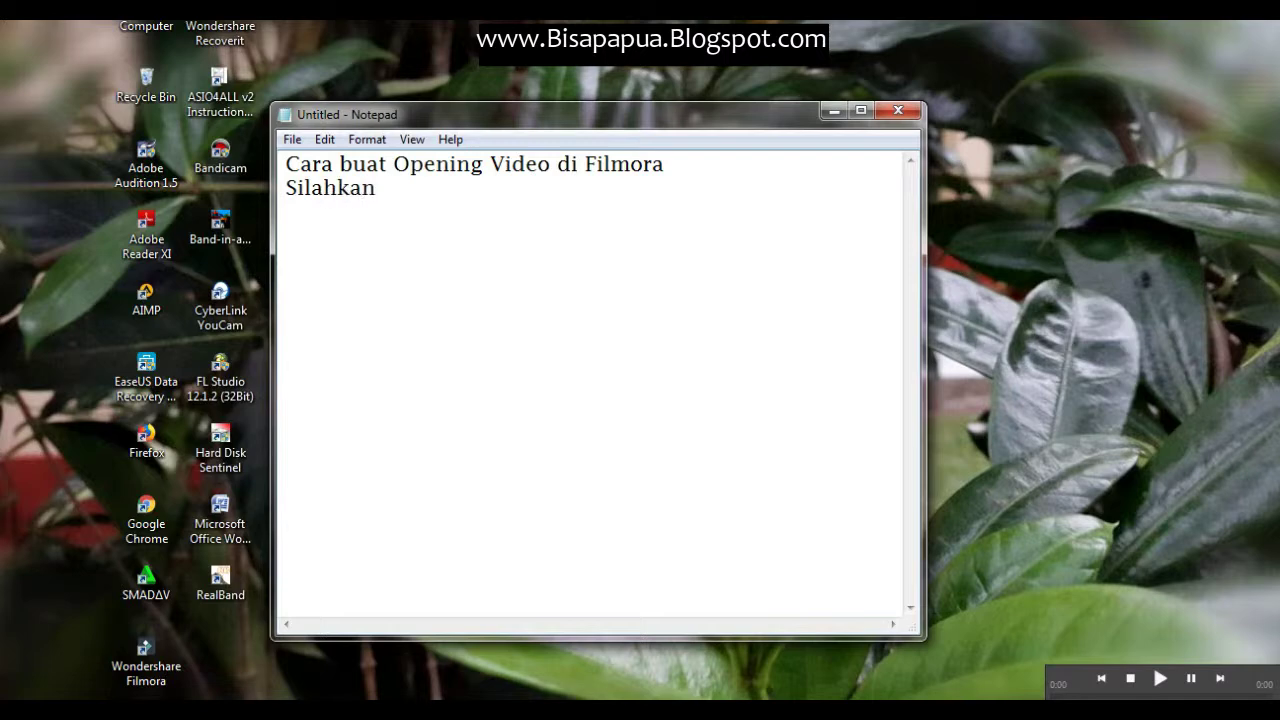
type(" ikuti lan")
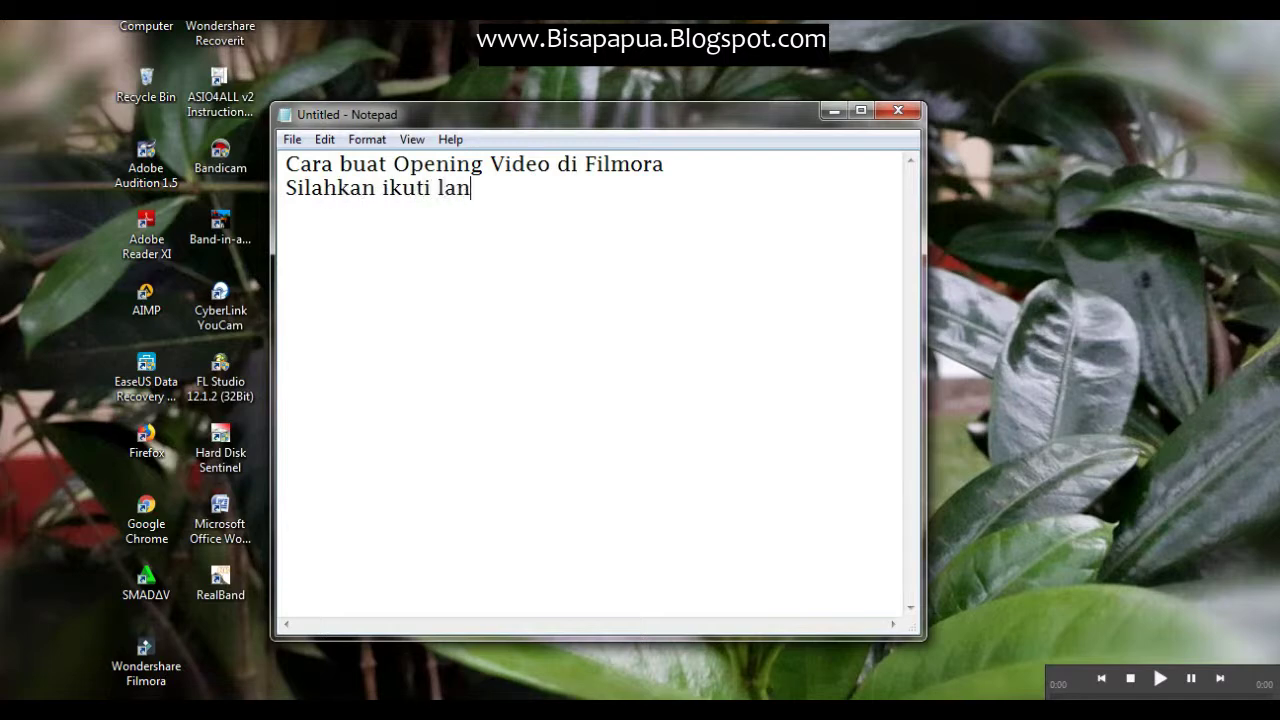
type("gkah-langkah")
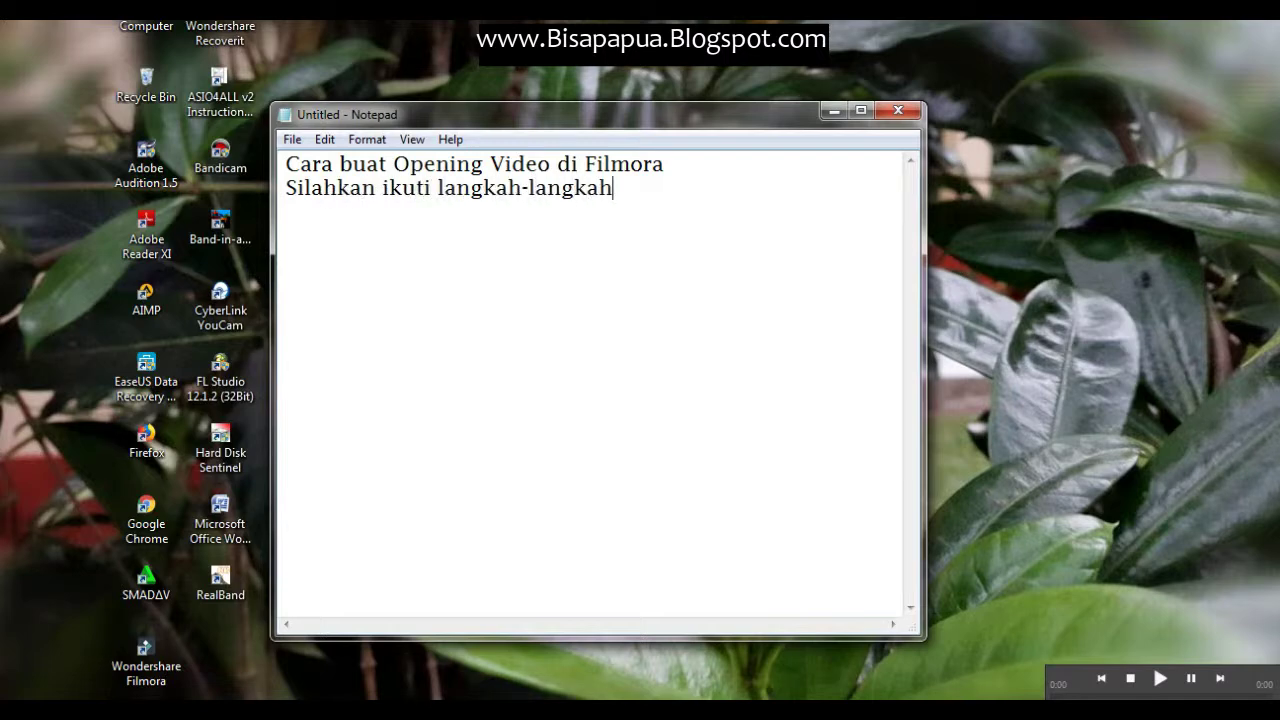
type("nya...")
key("Return")
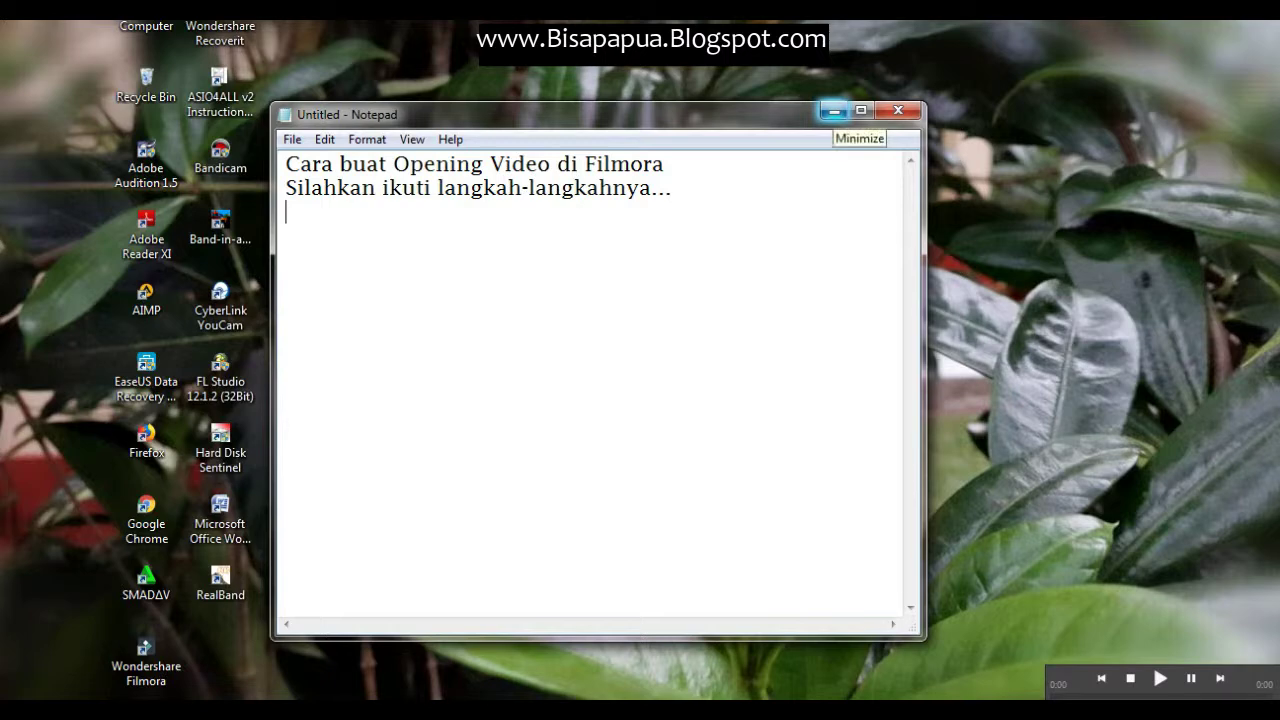
type("By. BP ")
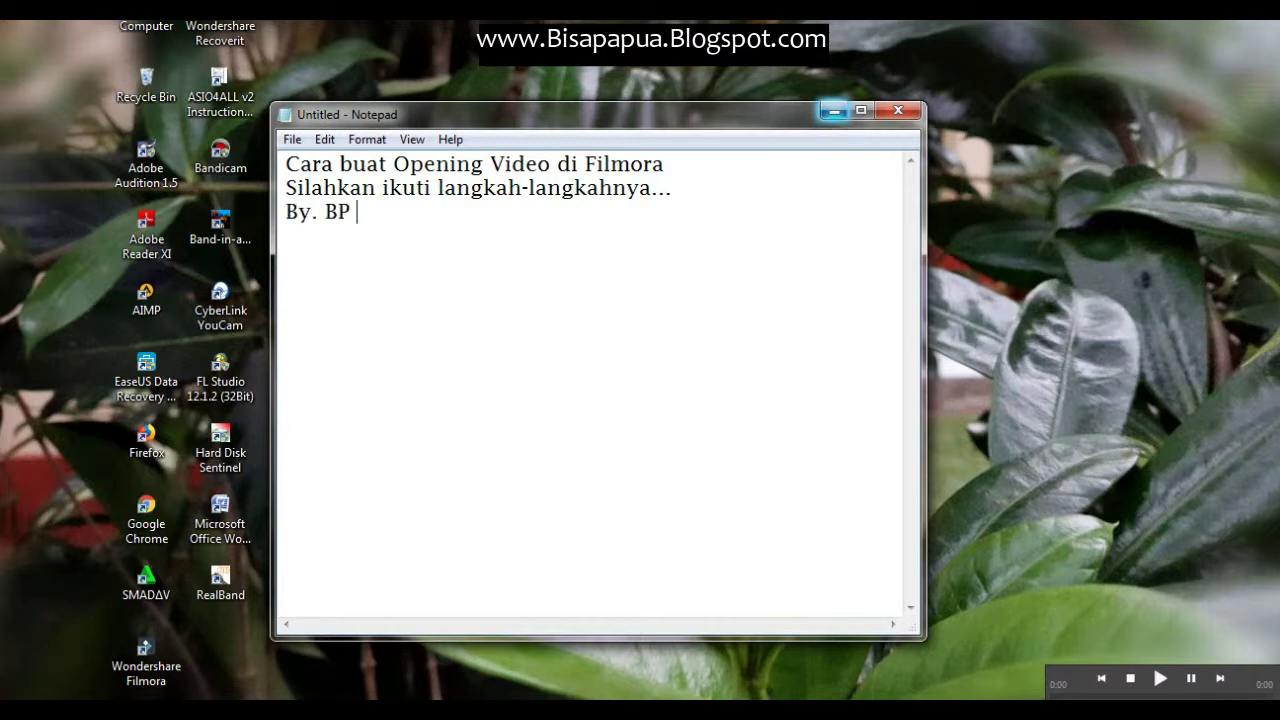
type("Tutorial")
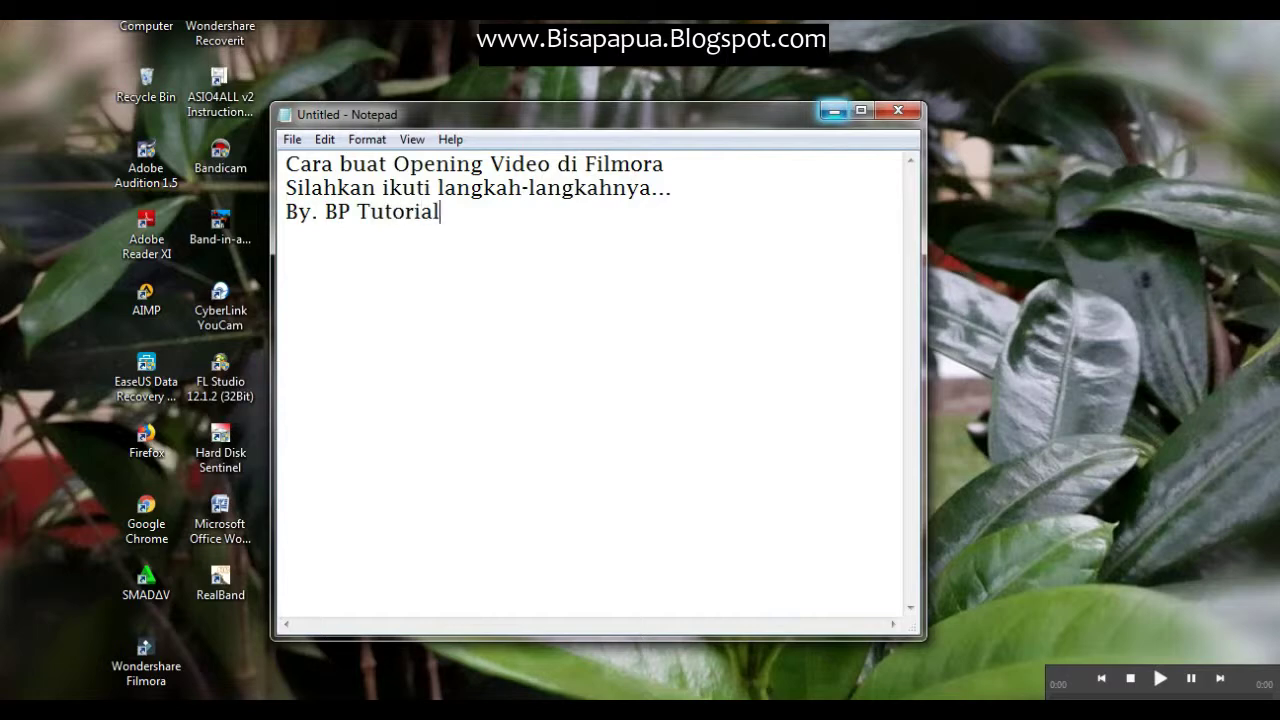
type(":")
key("shift+Up")
key("Down")
key("BackSpace")
key("BackSpace")
key("BackSpace")
key("BackSpace")
key("BackSpace")
key("BackSpace")
key("BackSpace")
key("BackSpace")
key("BackSpace")
key("BackSpace")
key("BackSpace")
key("BackSpace")
key("BackSpace")
key("BackSpace")
key("BackSpace")
key("BackSpace")
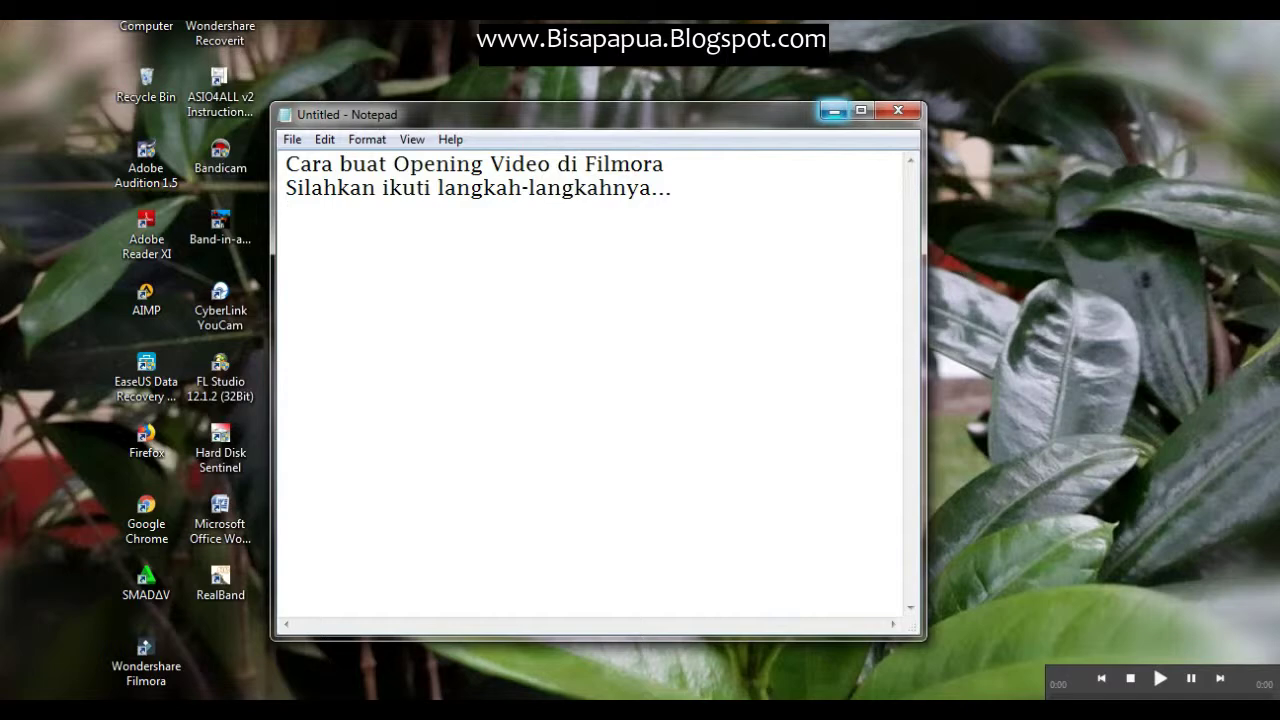
left_click(835, 111)
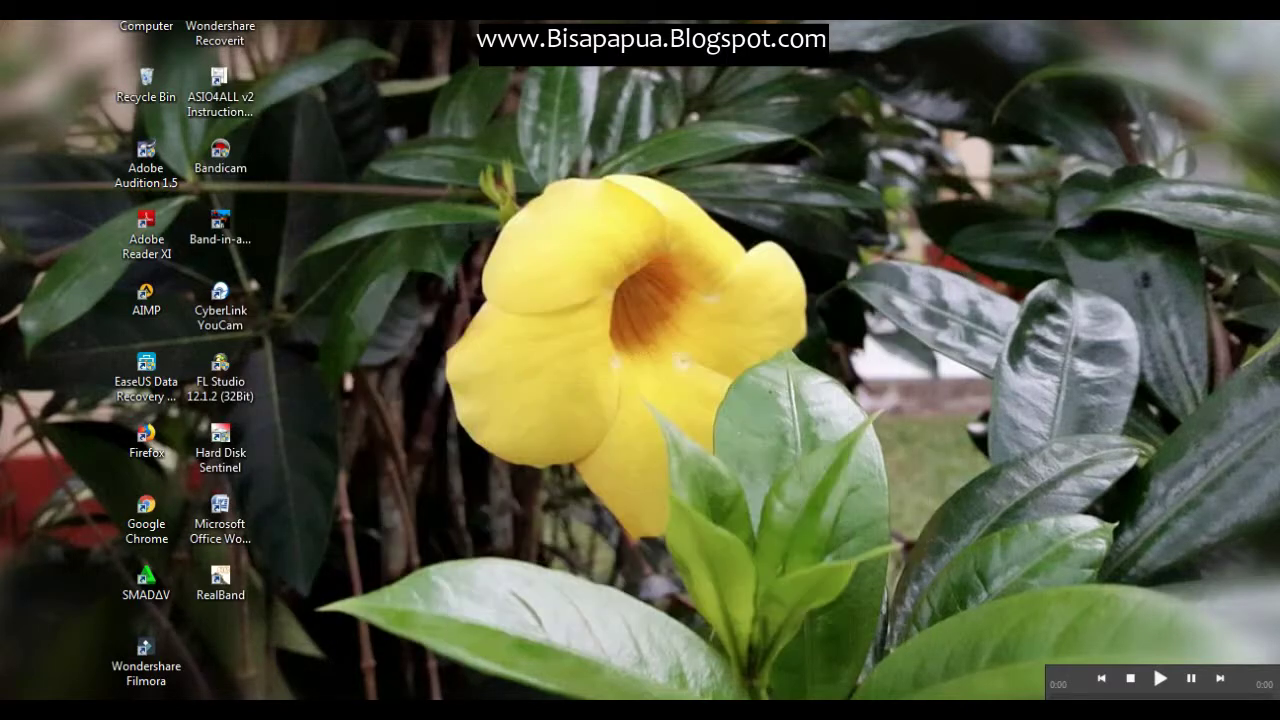
left_click(665, 717)
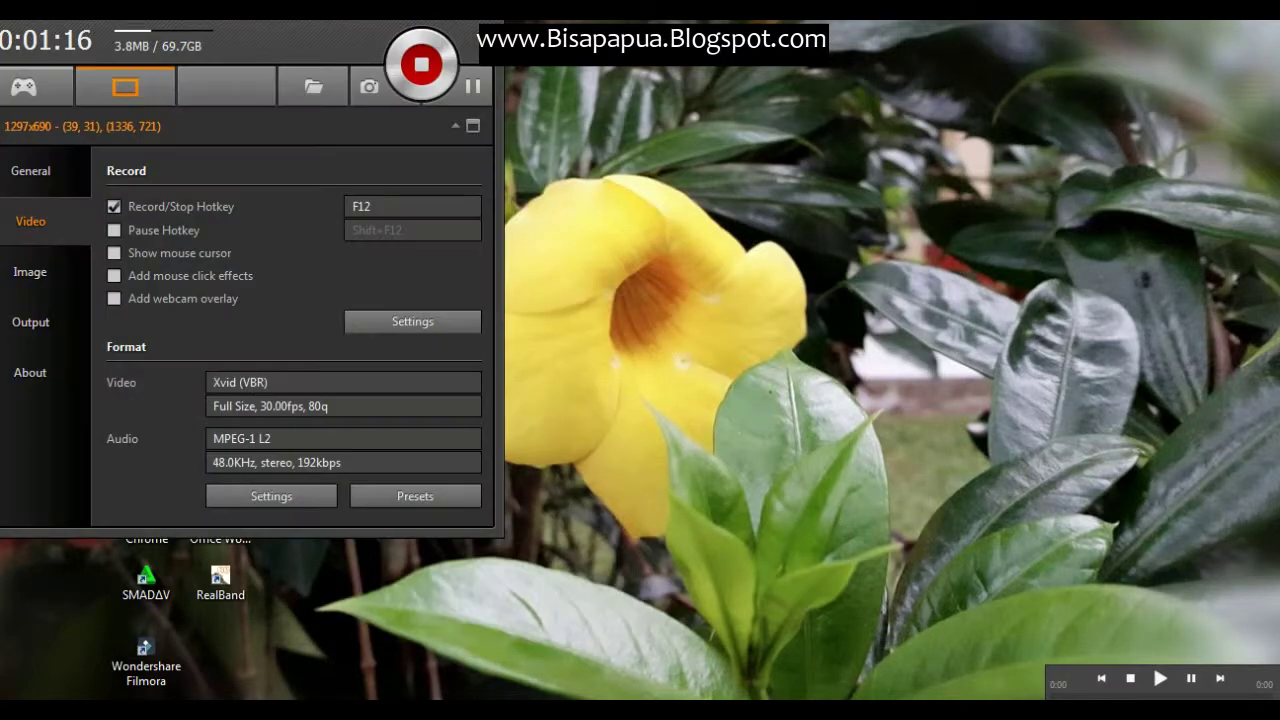
left_click(665, 717)
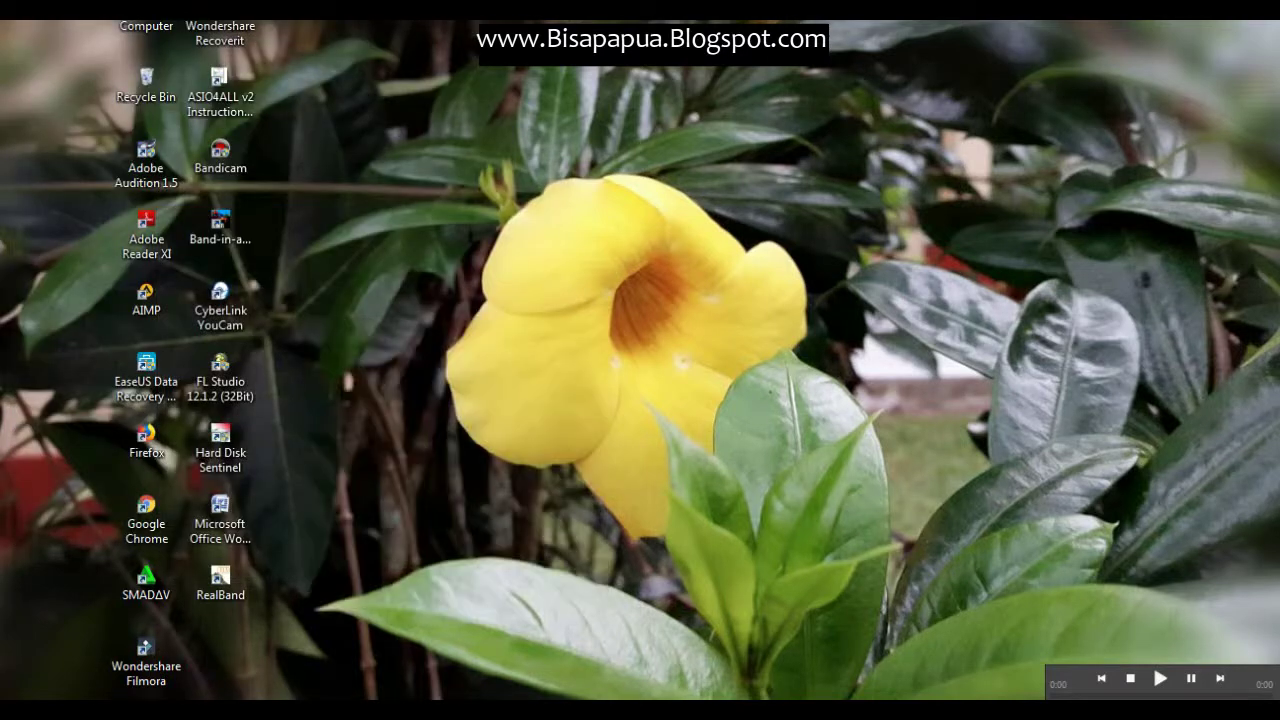
left_click(665, 717)
Write the first instruction "1. Buka aplikasi Filmora" below the introduction lines in the note.
type("1. Bu")
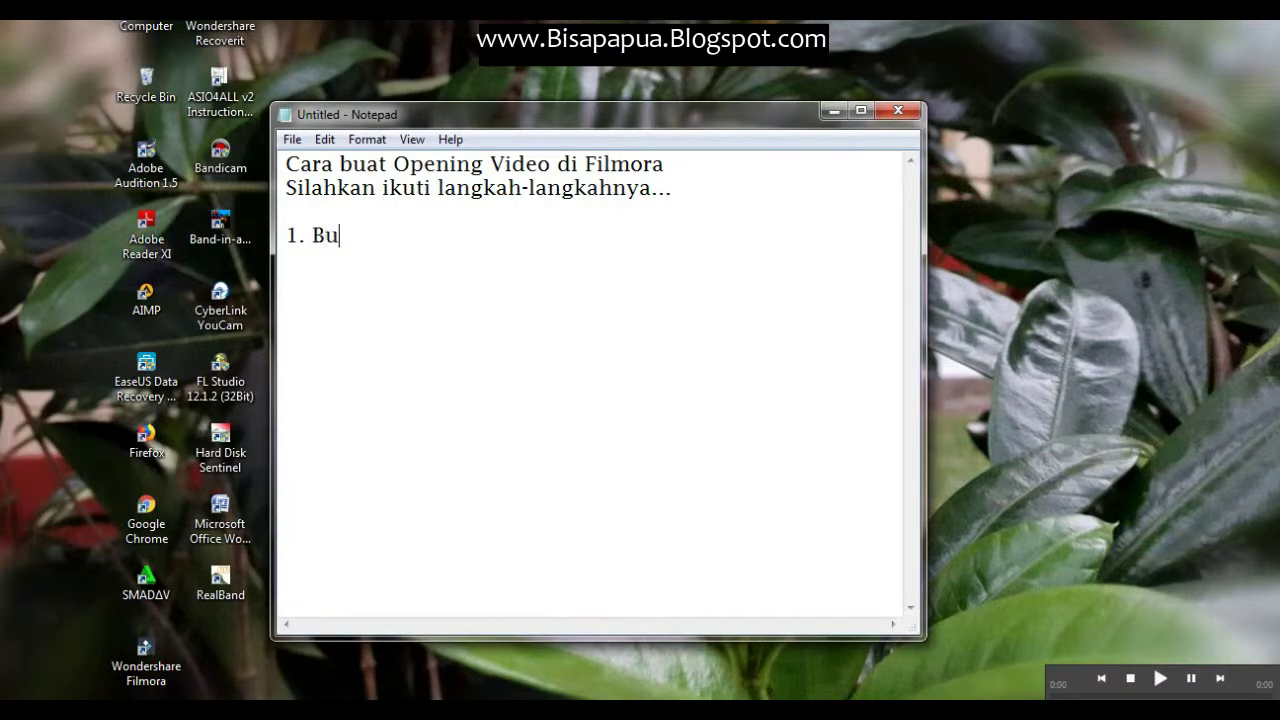
type("ka apli")
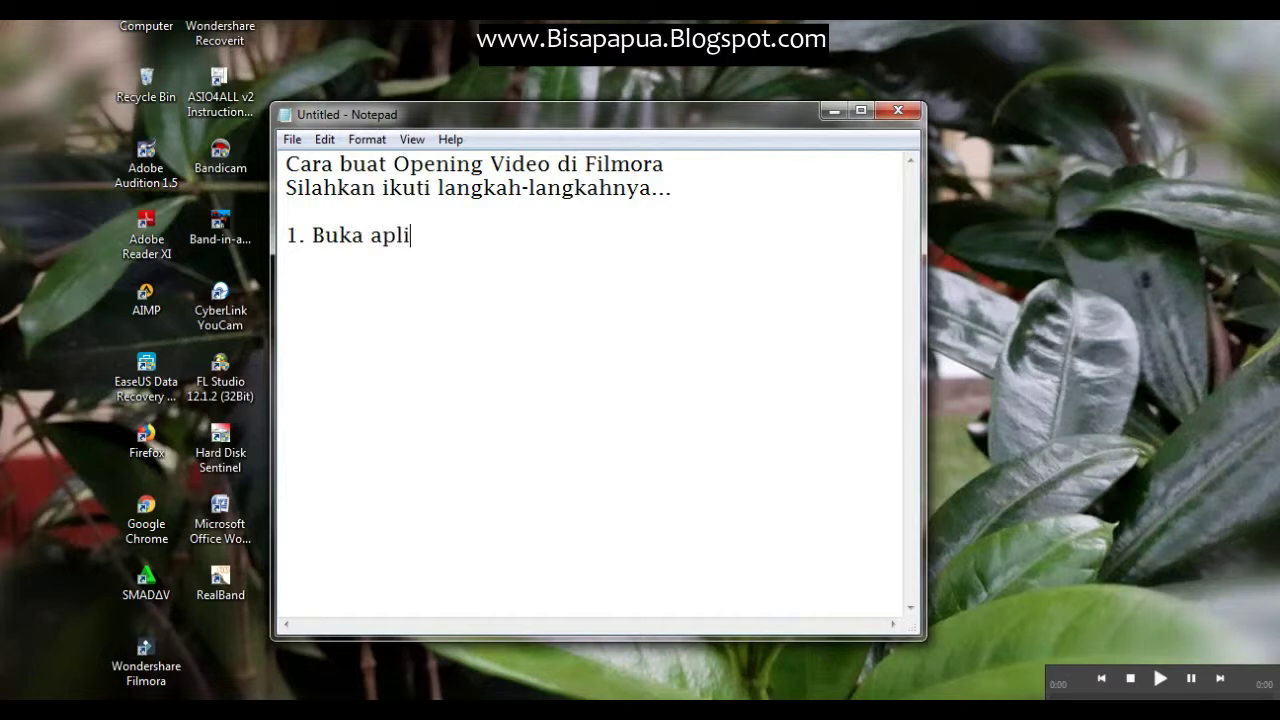
type("kasi Filmo")
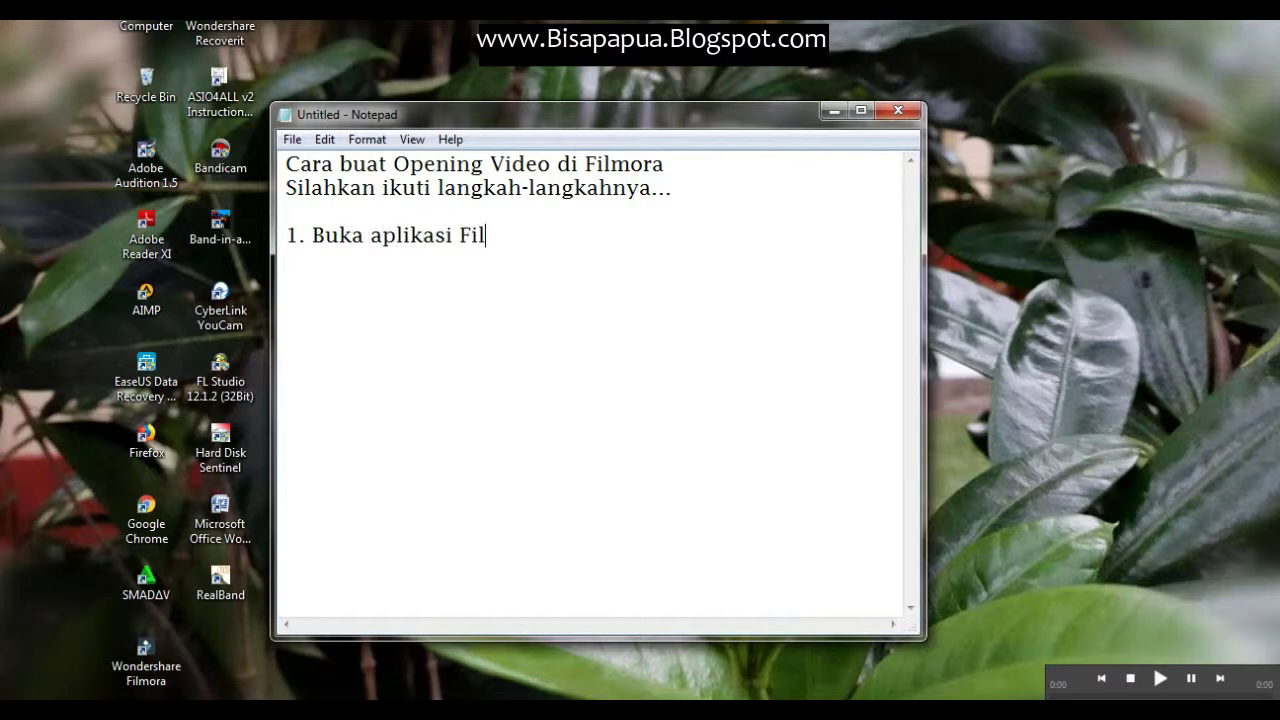
type("ra")
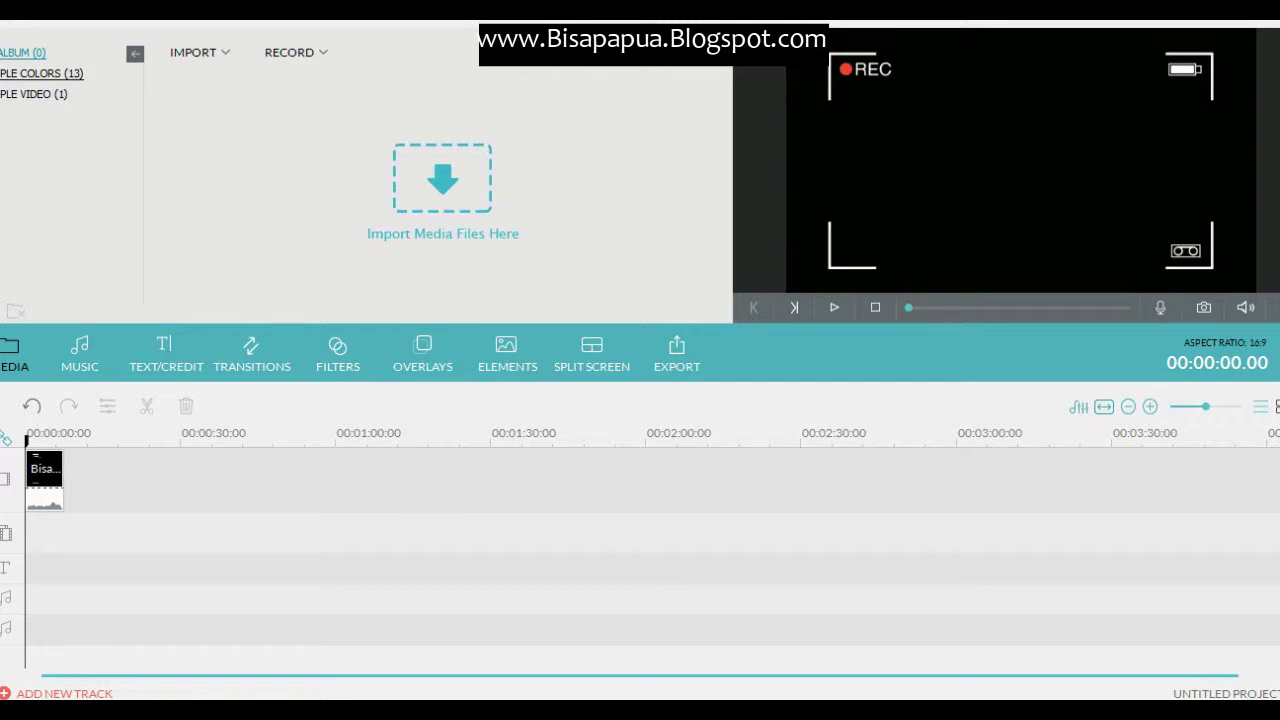
Switch to Filmora and place the Blue sample color at the start of the video track.
left_click(41, 73)
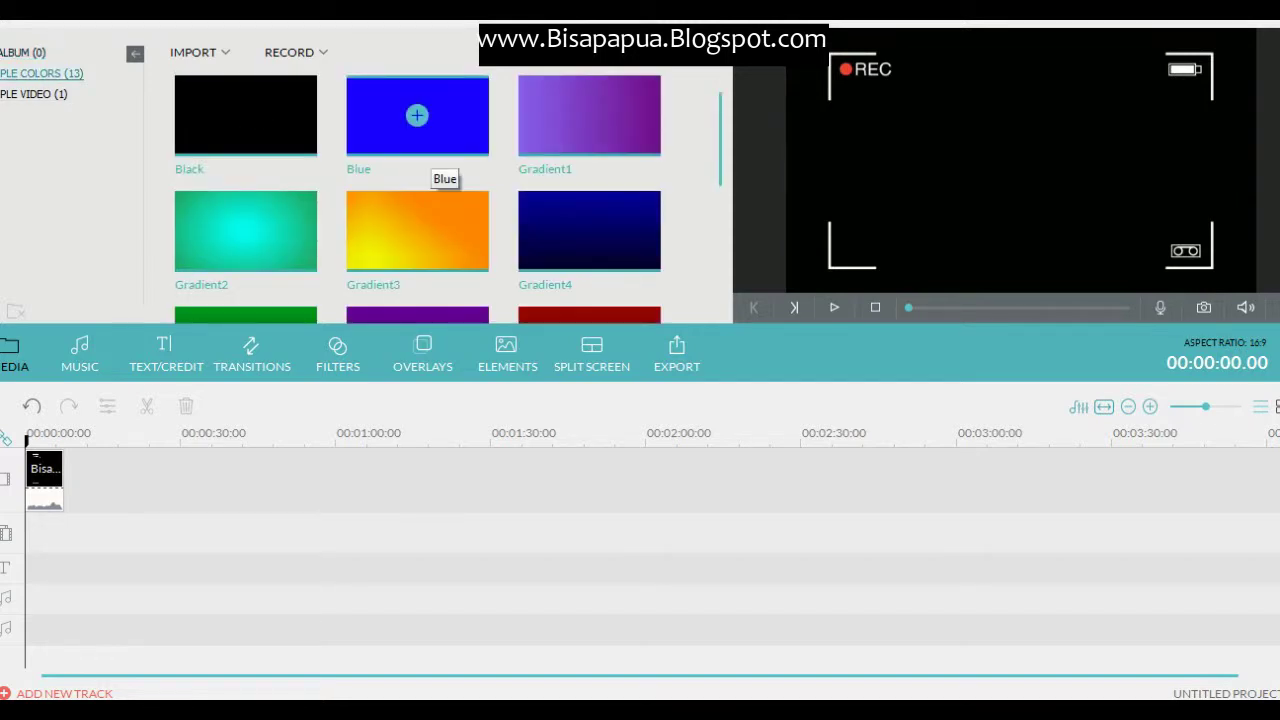
left_click(417, 115)
left_click_drag(417, 115, 77, 480)
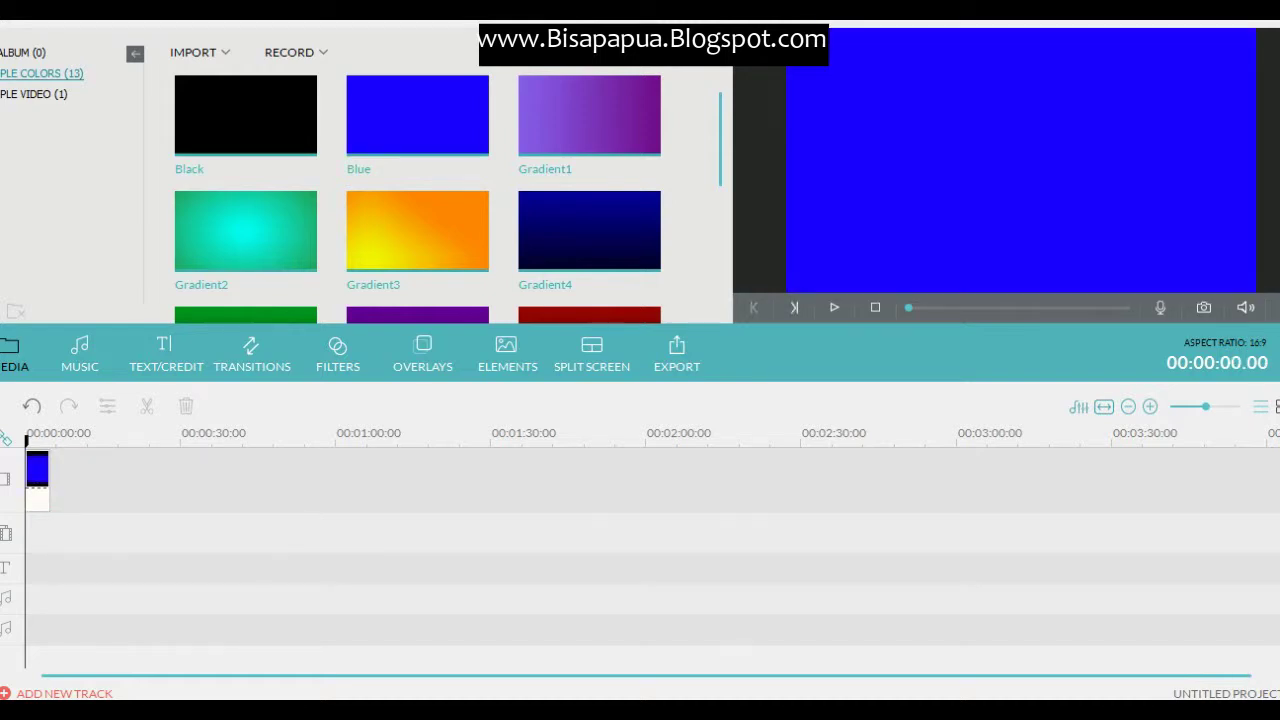
Add the Modern 1 opener title to the text track at the start of the timeline, under the Blue clip.
left_click(1150, 406)
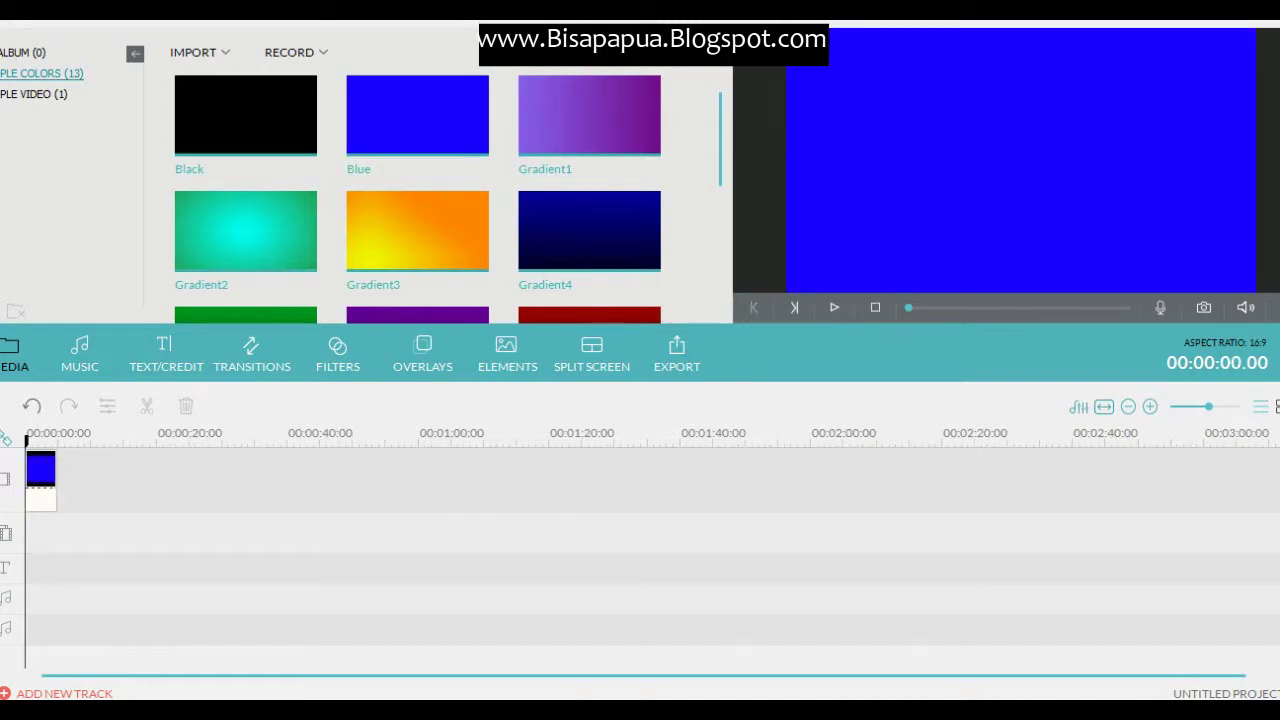
left_click(1150, 406)
key("ctrl+plus")
key("ctrl+plus")
key("ctrl+plus")
key("ctrl+plus")
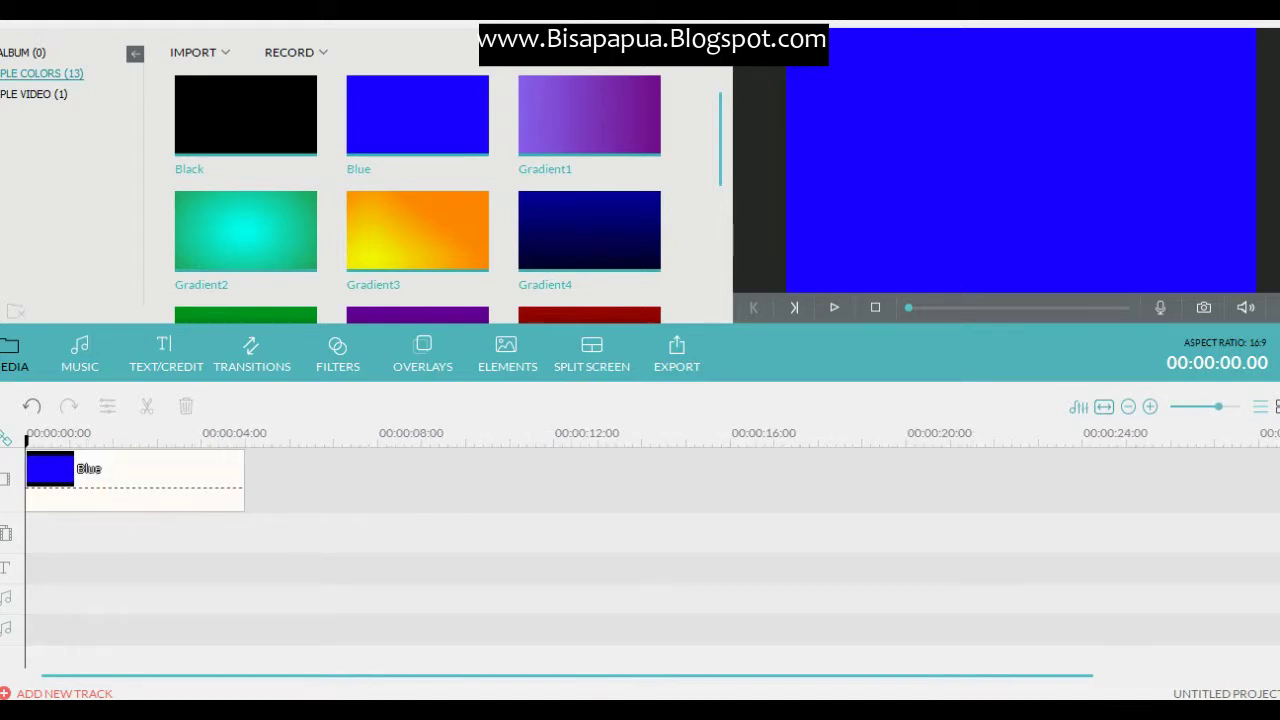
key("ctrl+plus")
key("ctrl+plus")
key("ctrl+plus")
key("ctrl+plus")
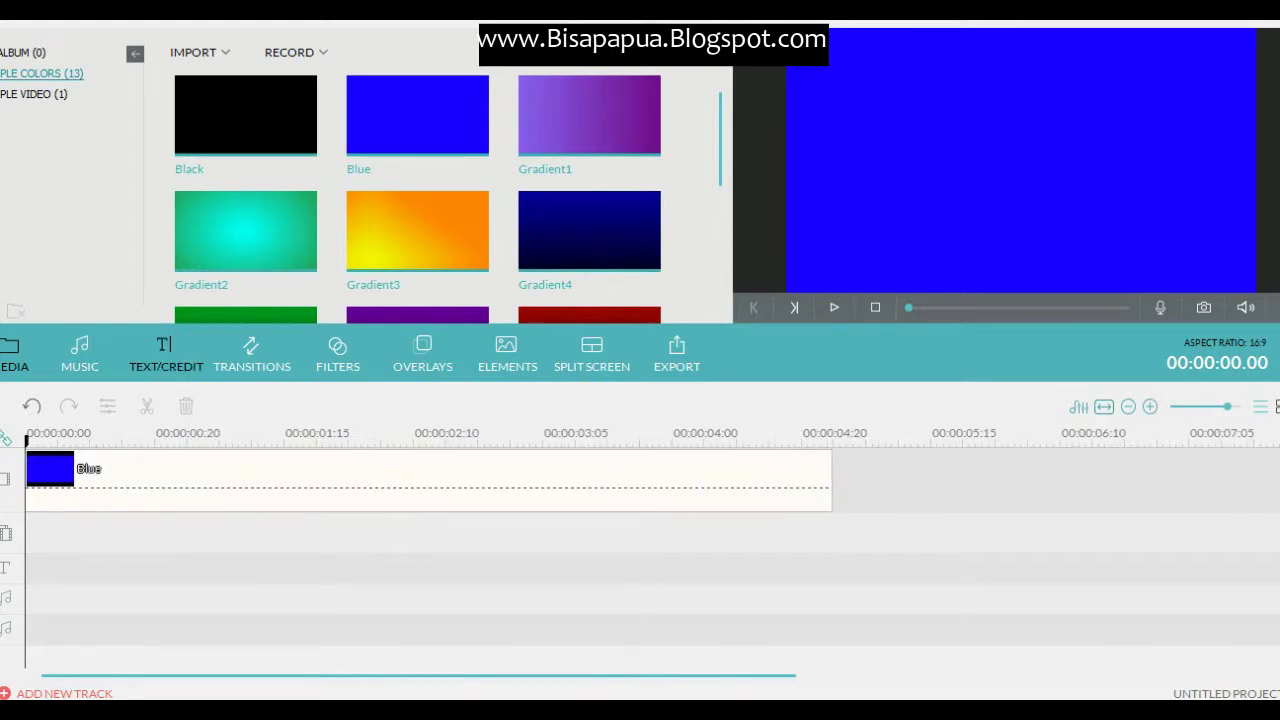
left_click(166, 355)
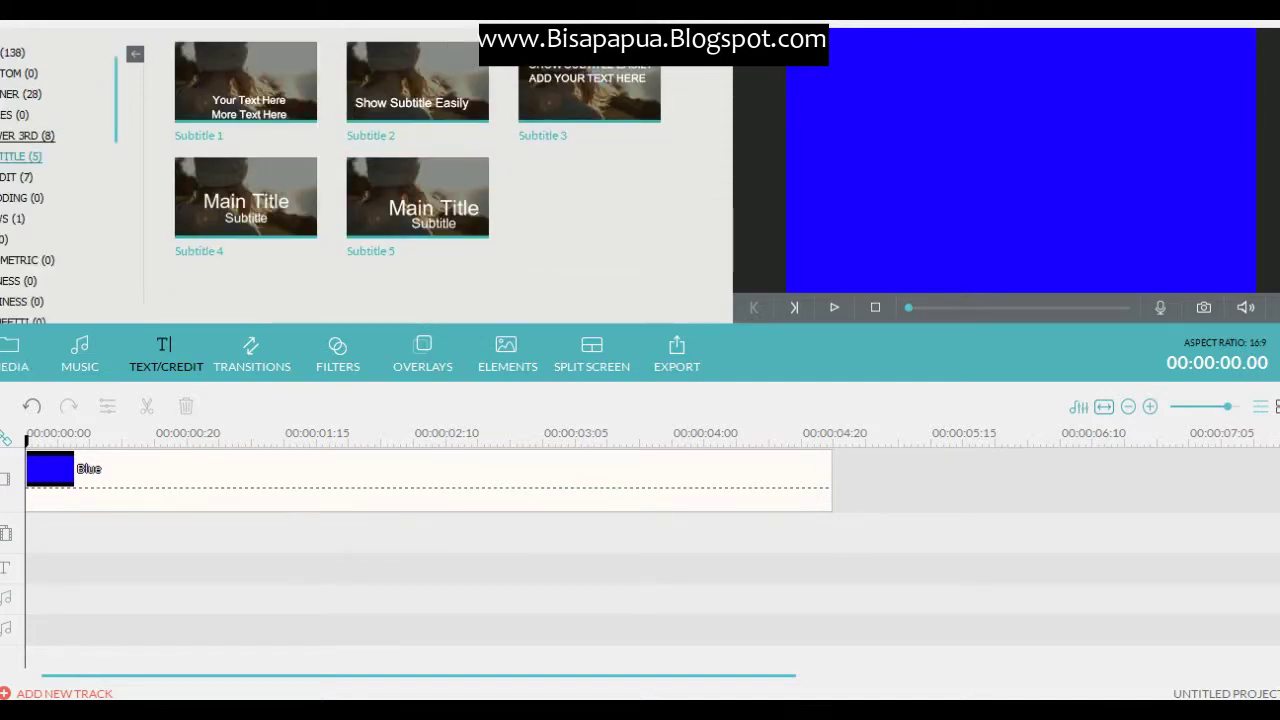
left_click(20, 94)
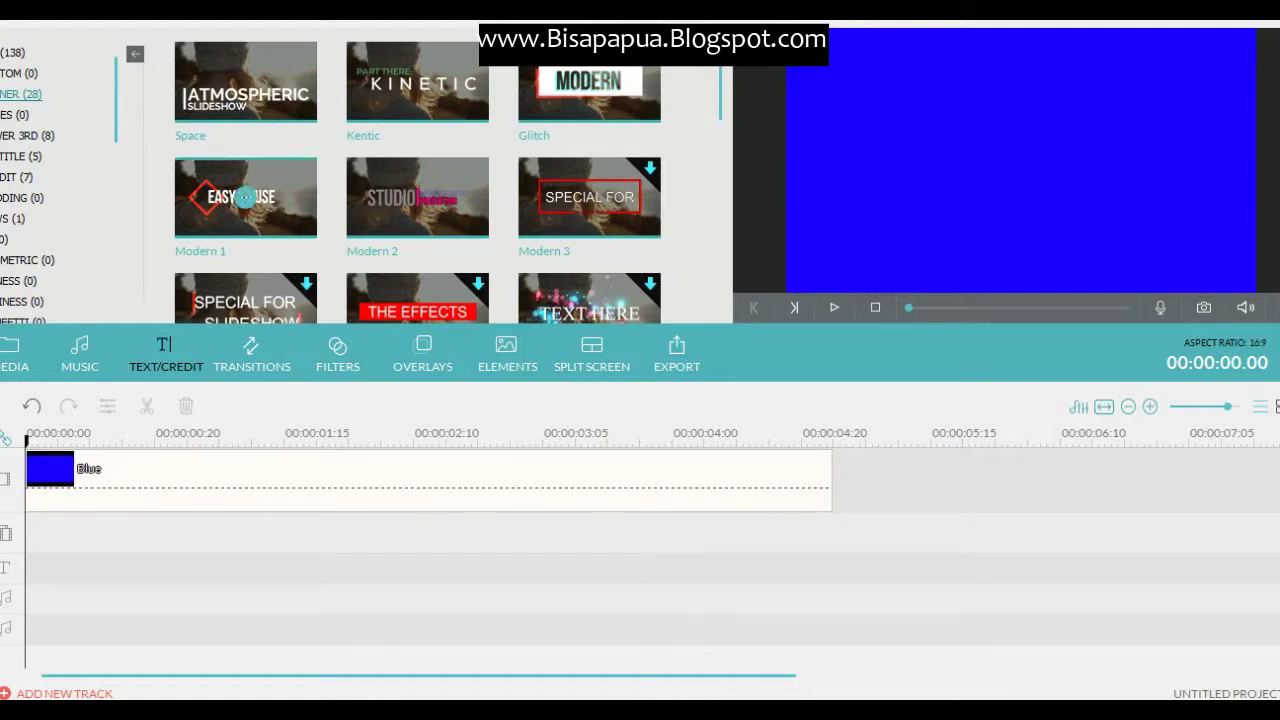
mouse_move(589, 197)
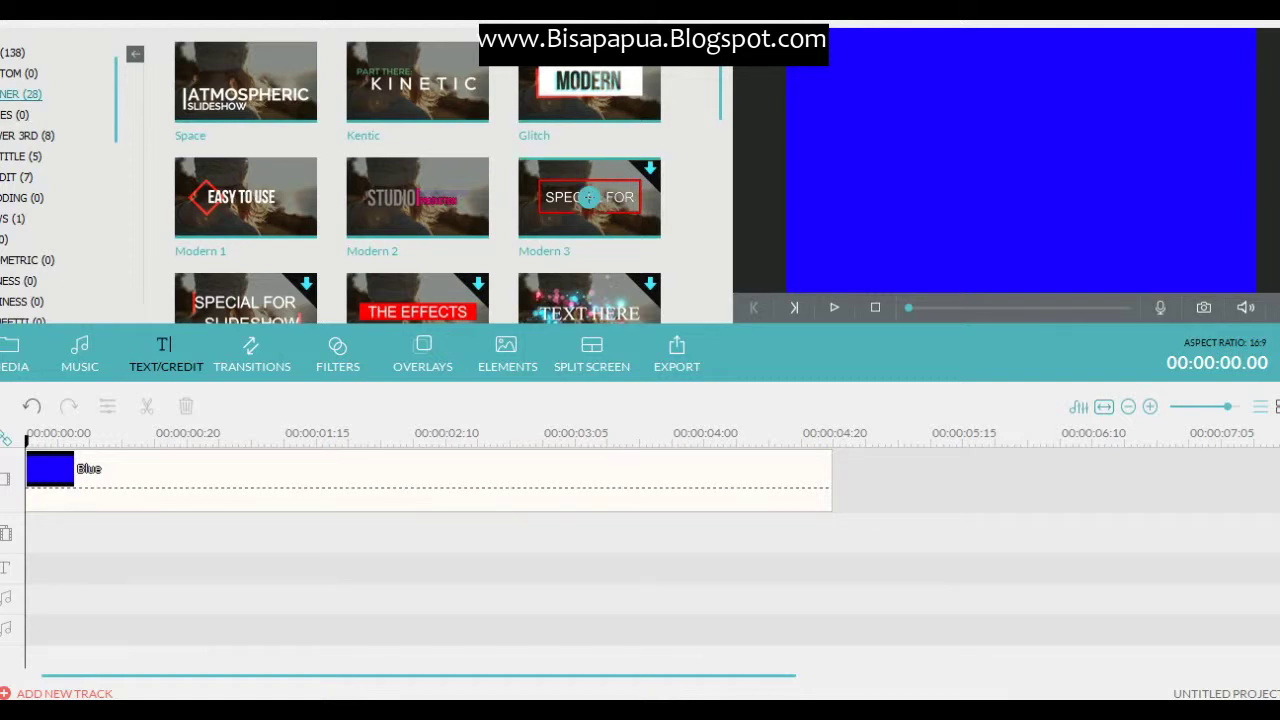
left_click(245, 197)
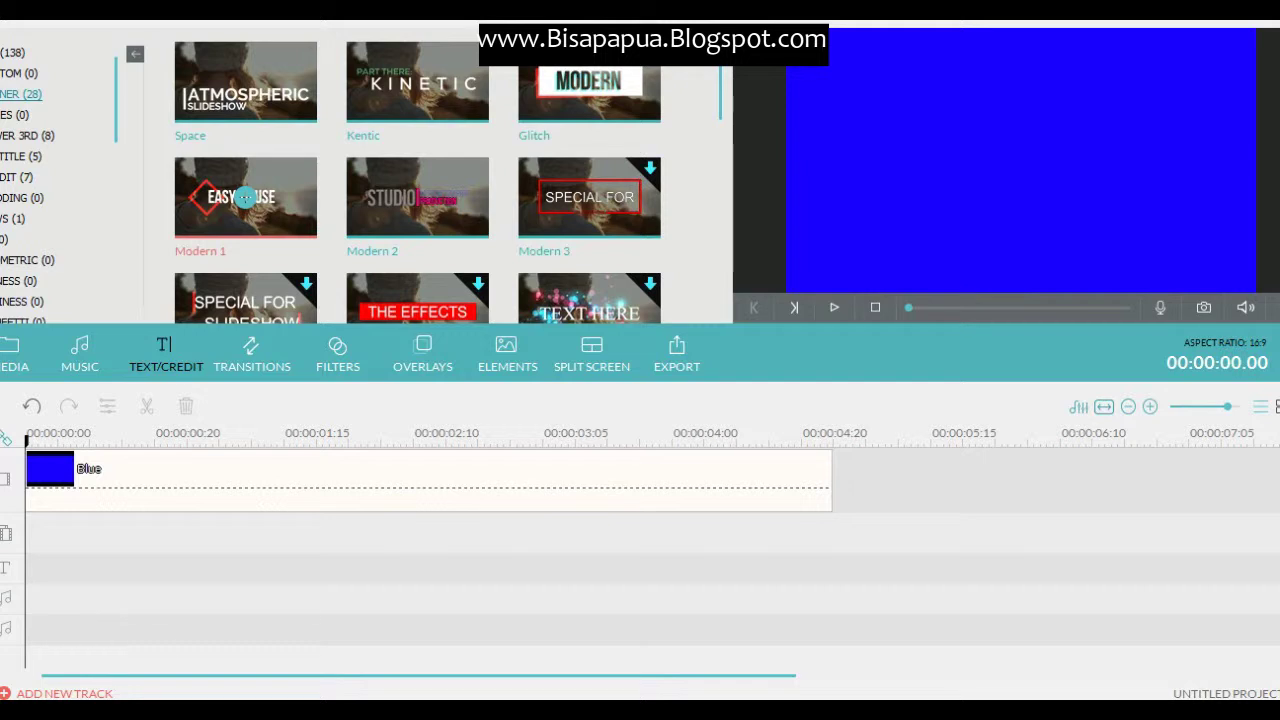
left_click_drag(245, 197, 96, 568)
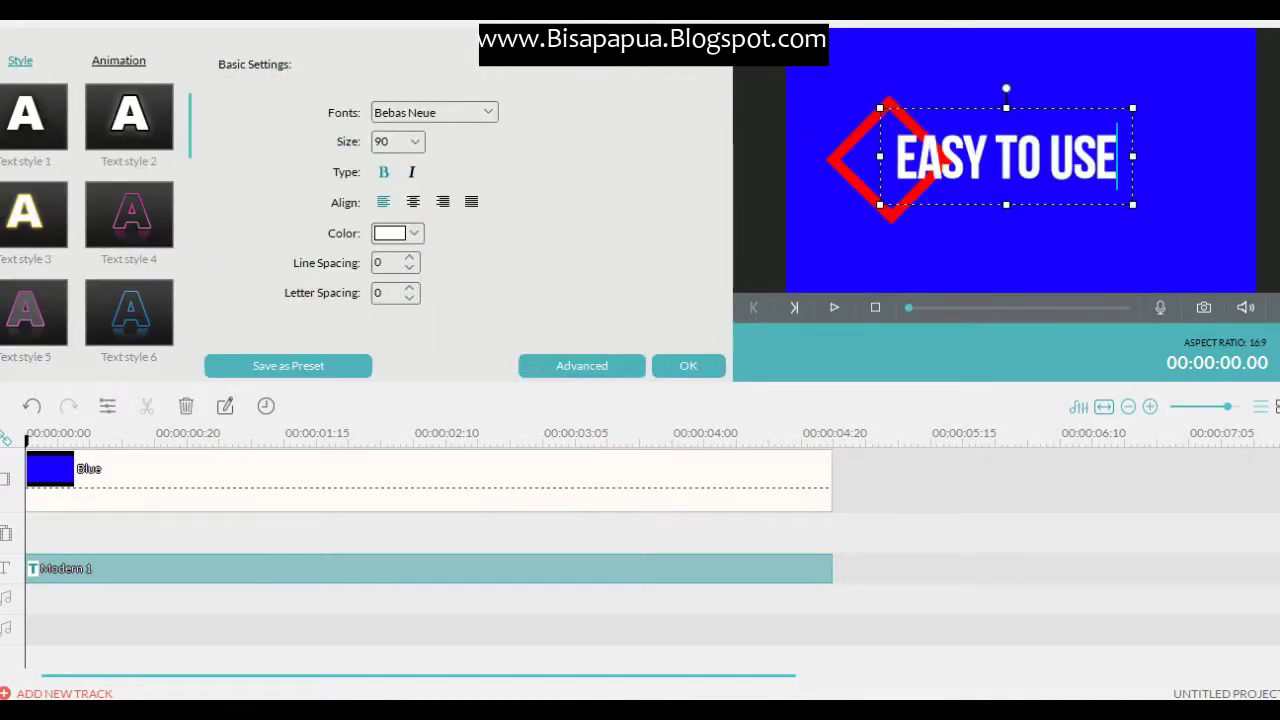
In the title's advanced editor, replace "EASY TO USE" with "Tutorial" and move the text to the right of the red diamond.
left_click(582, 366)
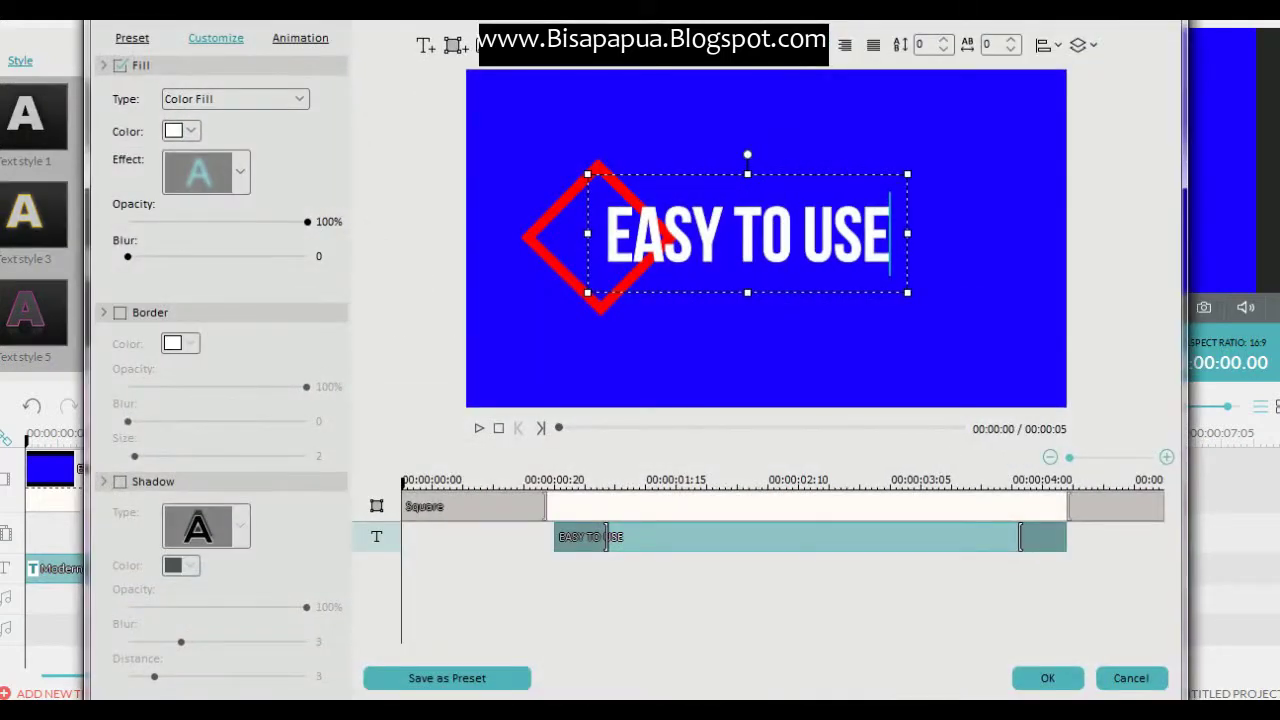
left_click(692, 234)
key("ctrl+a")
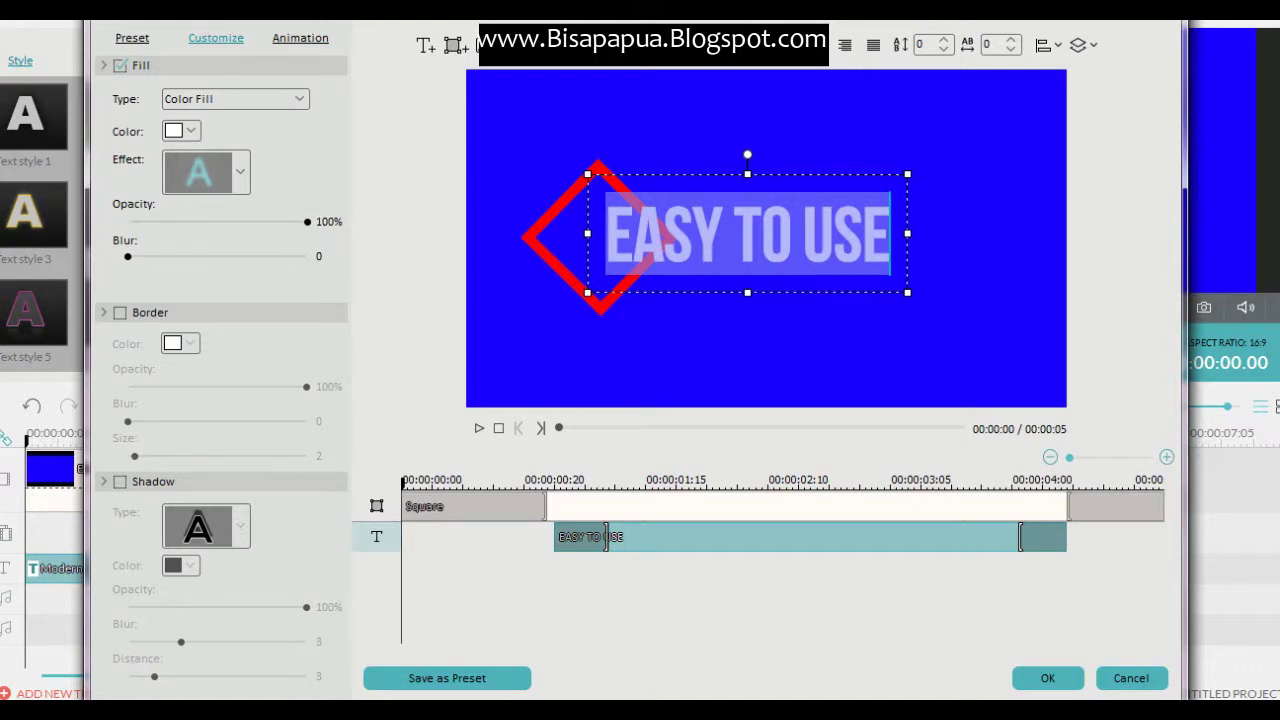
type("TUT")
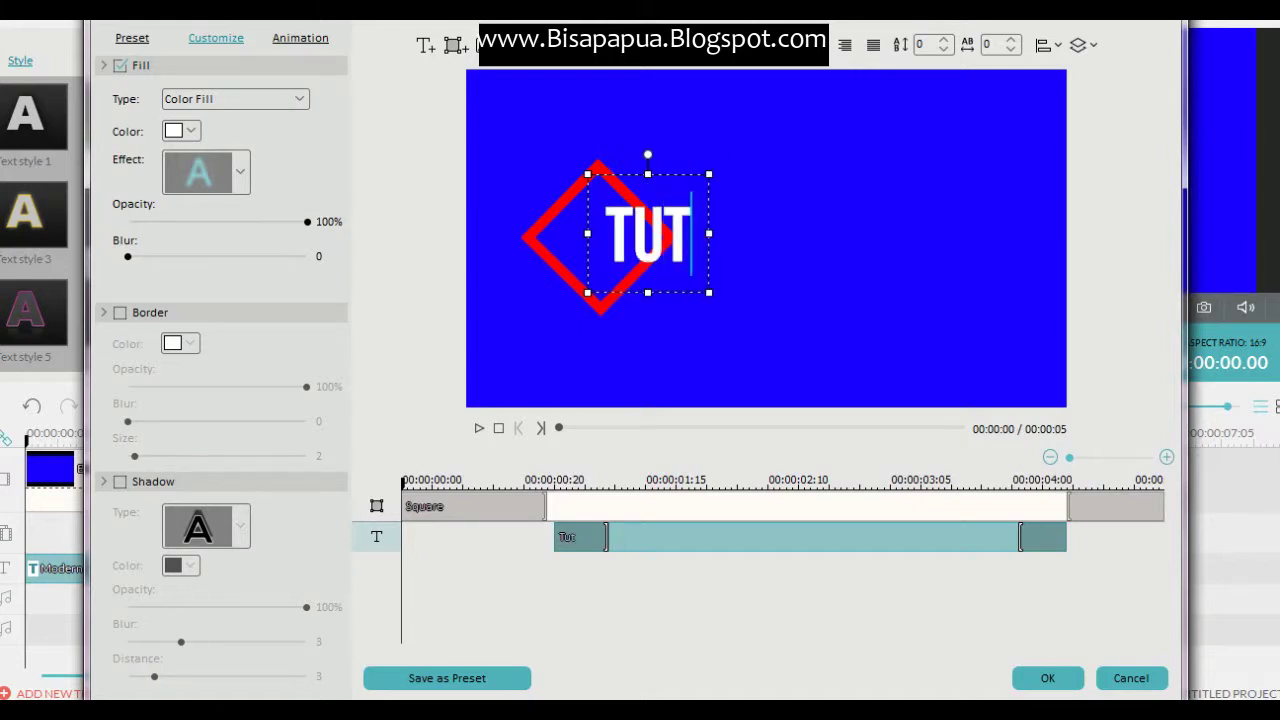
type("orial")
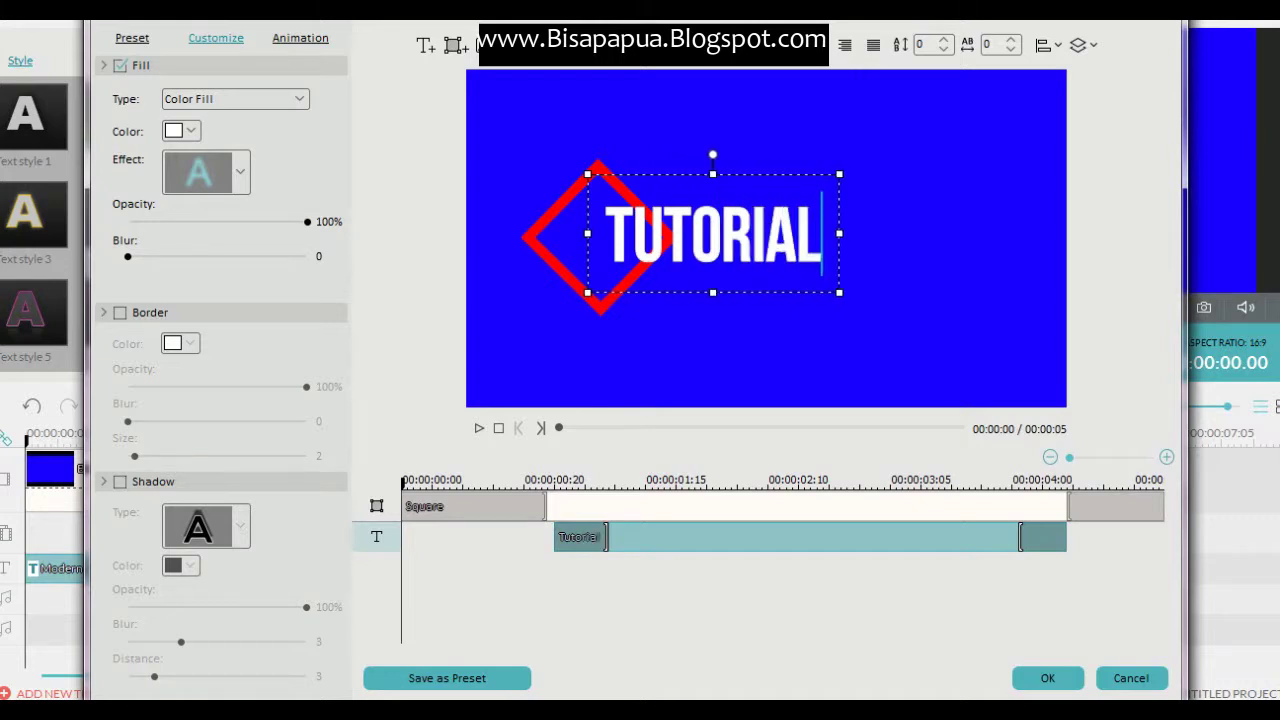
left_click_drag(713, 233, 789, 228)
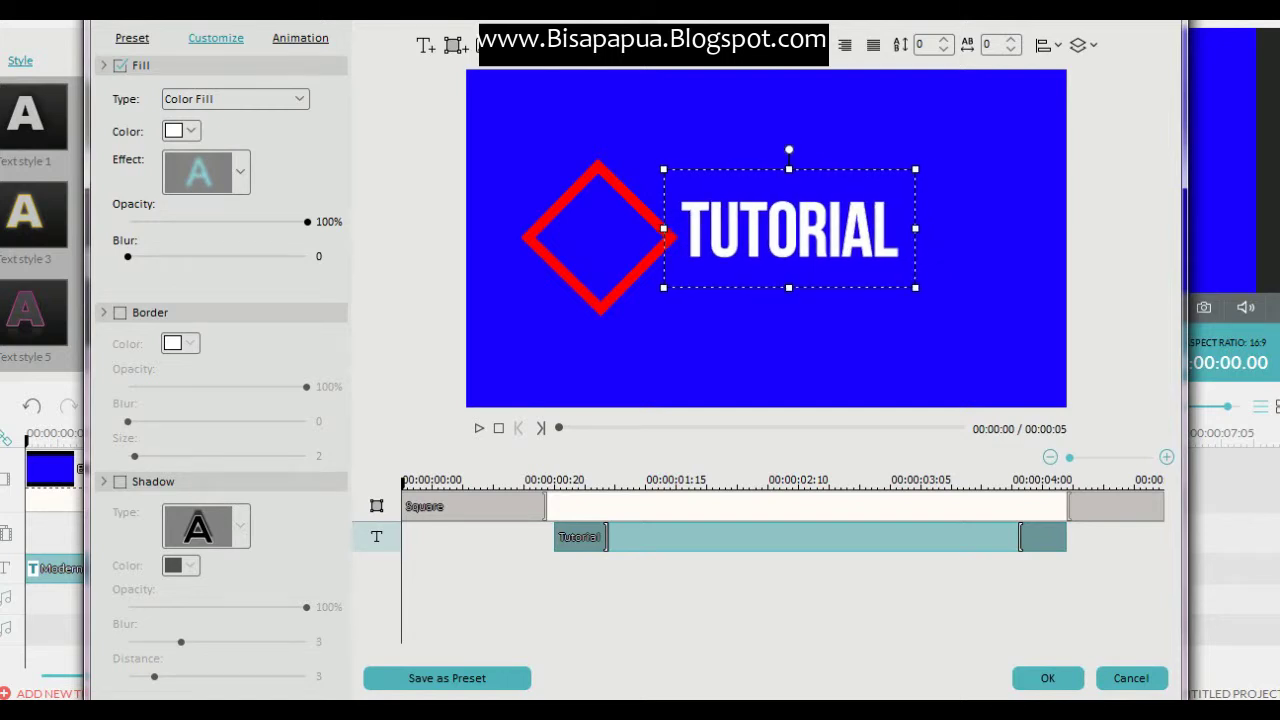
Add a new text reading "BP" to the title, place it inside the red diamond, and preview the result.
left_click(425, 45)
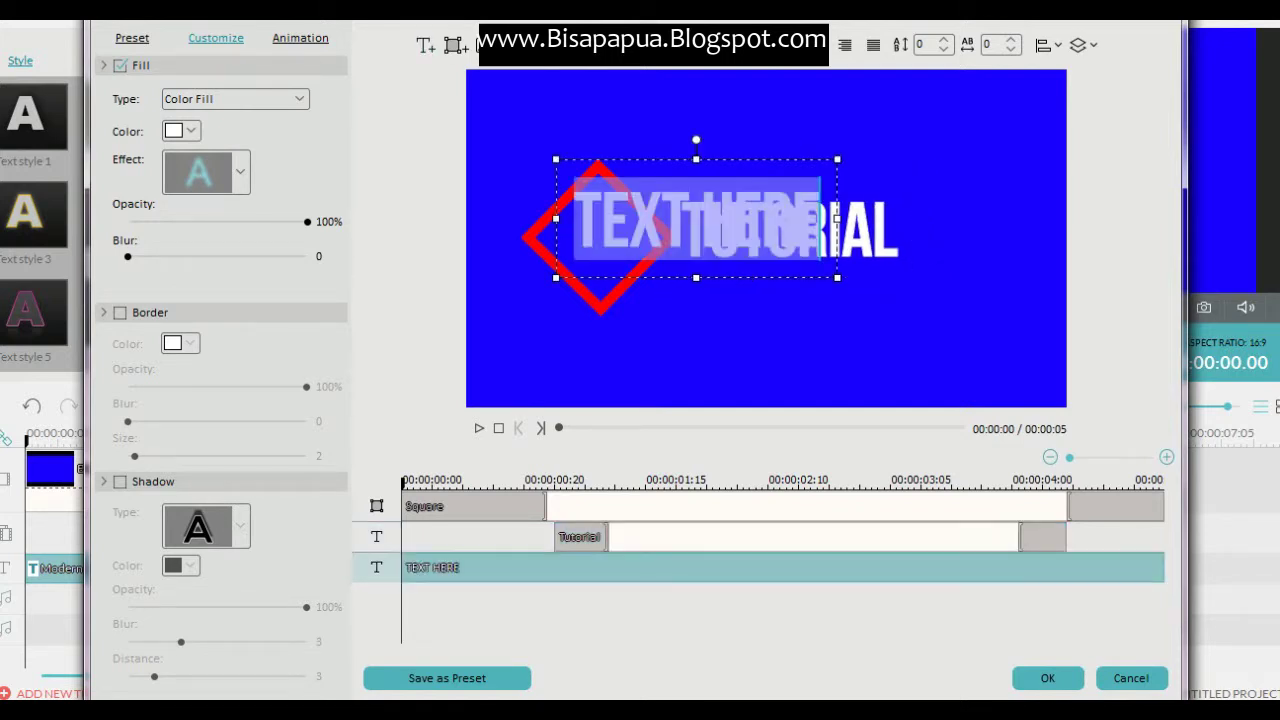
type("B")
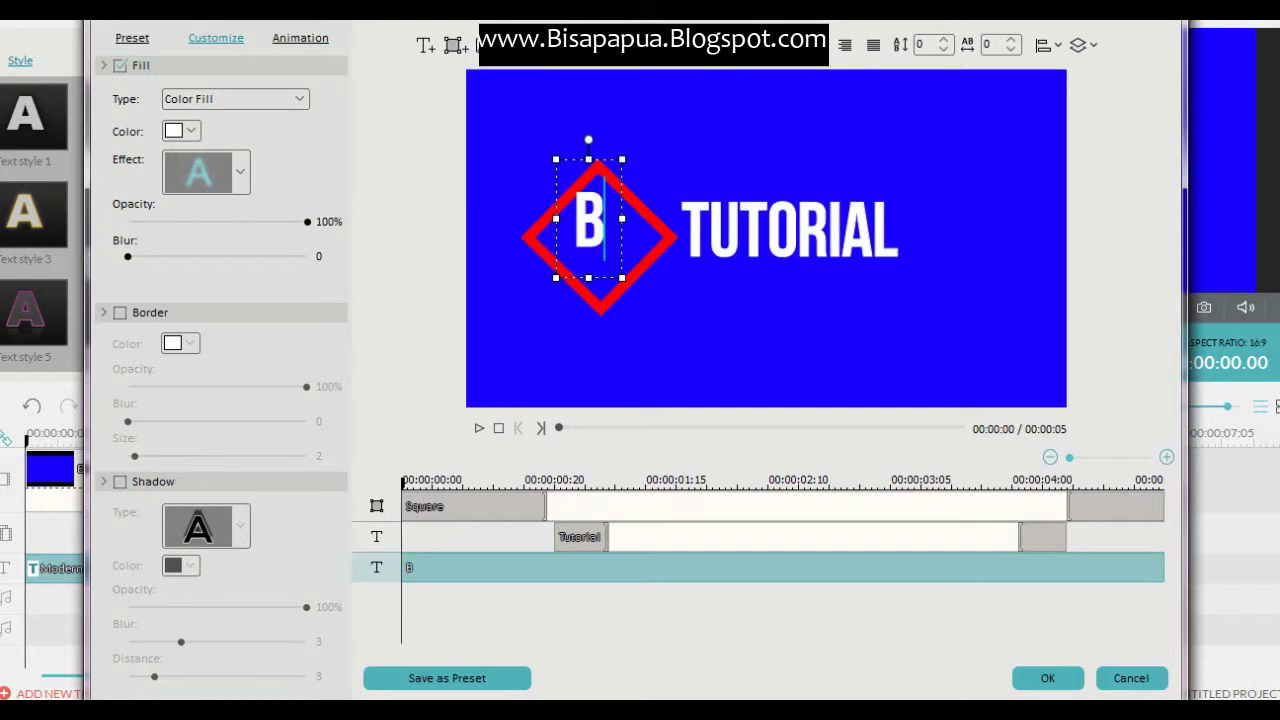
type("P")
left_click_drag(603, 218, 659, 237)
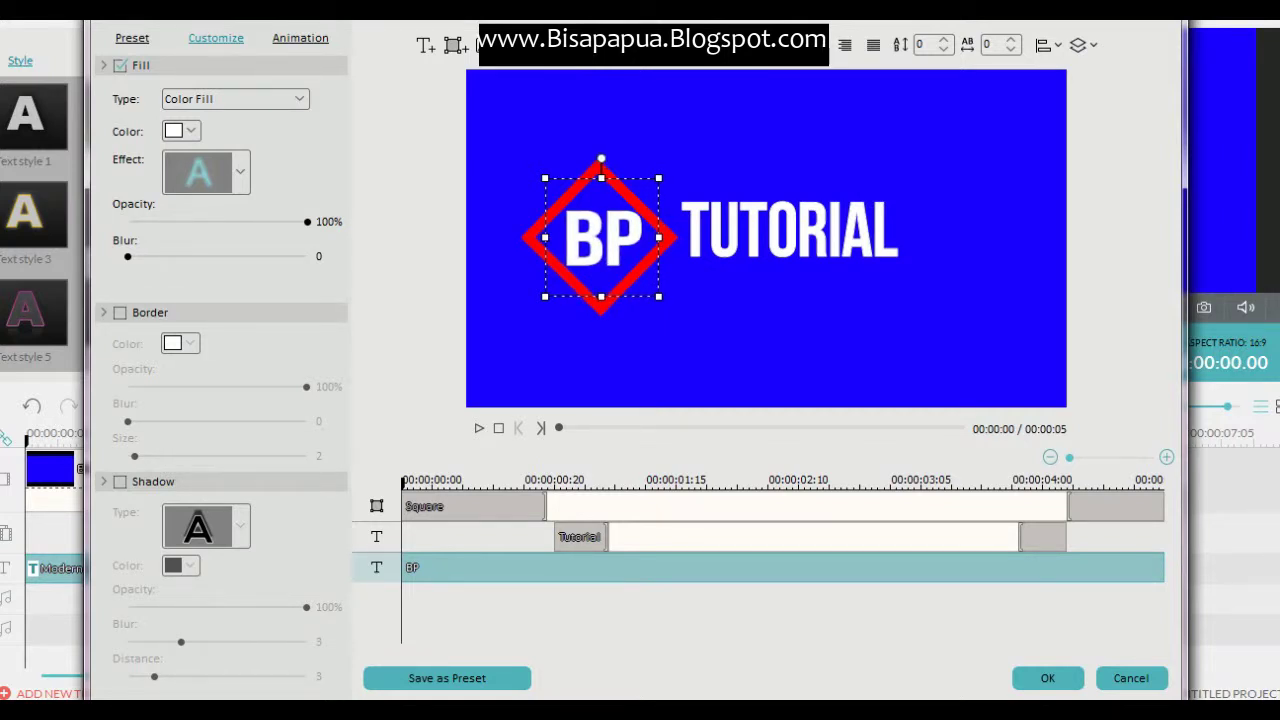
left_click(479, 428)
Apply the Up Dir Insert animation to the "BP" text and play the title preview.
left_click(300, 38)
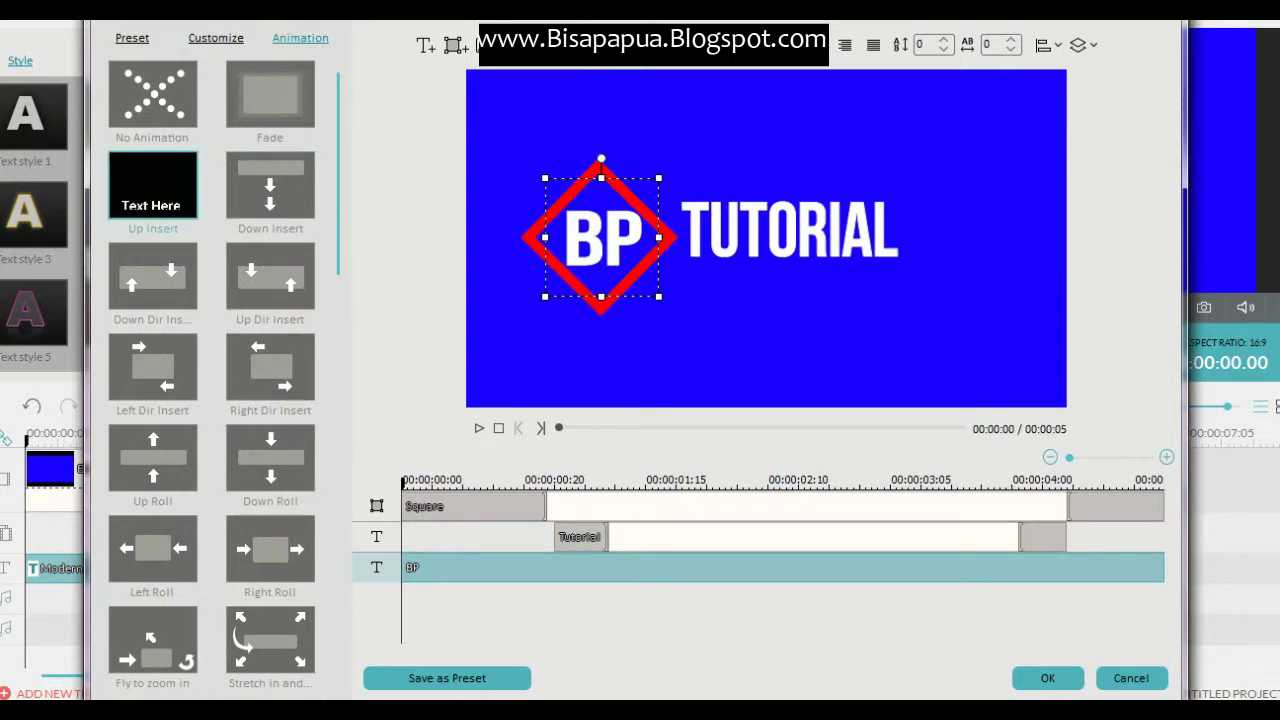
double_click(152, 185)
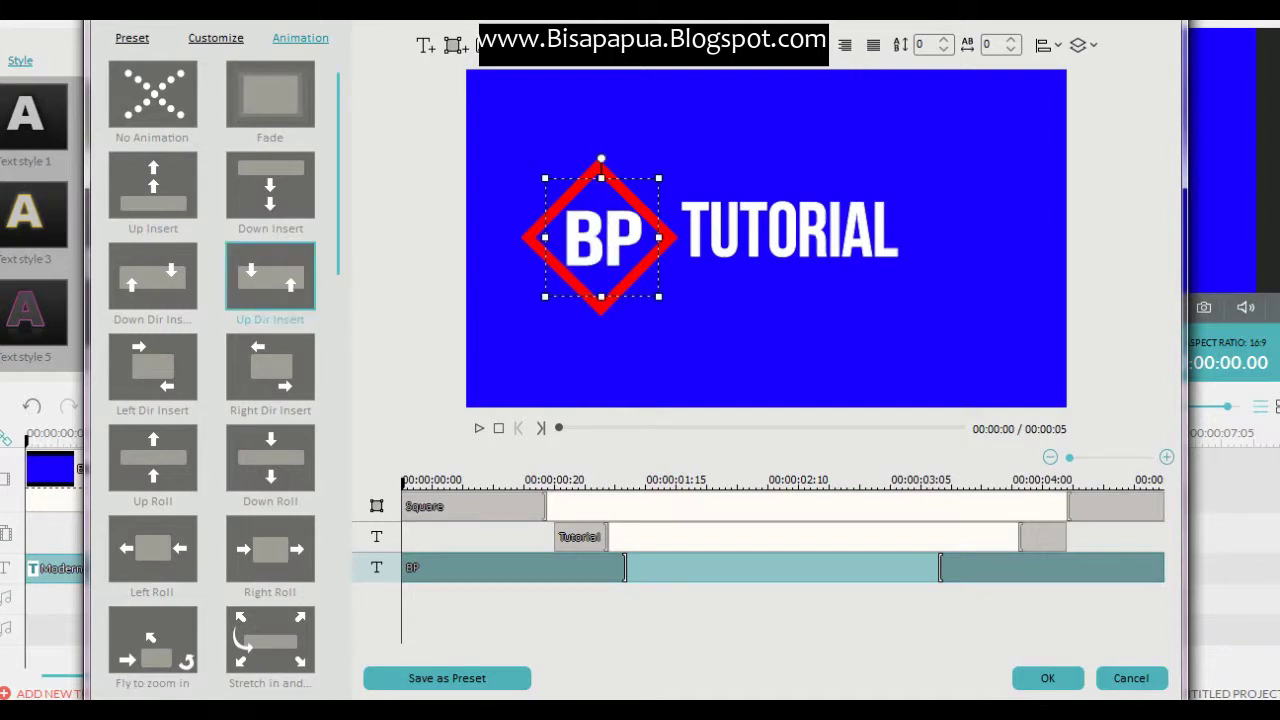
left_click(479, 428)
Add another text box below "Tutorial" and replace its placeholder with "Like Comment and Subscribe".
left_click(425, 44)
left_click_drag(695, 148, 793, 228)
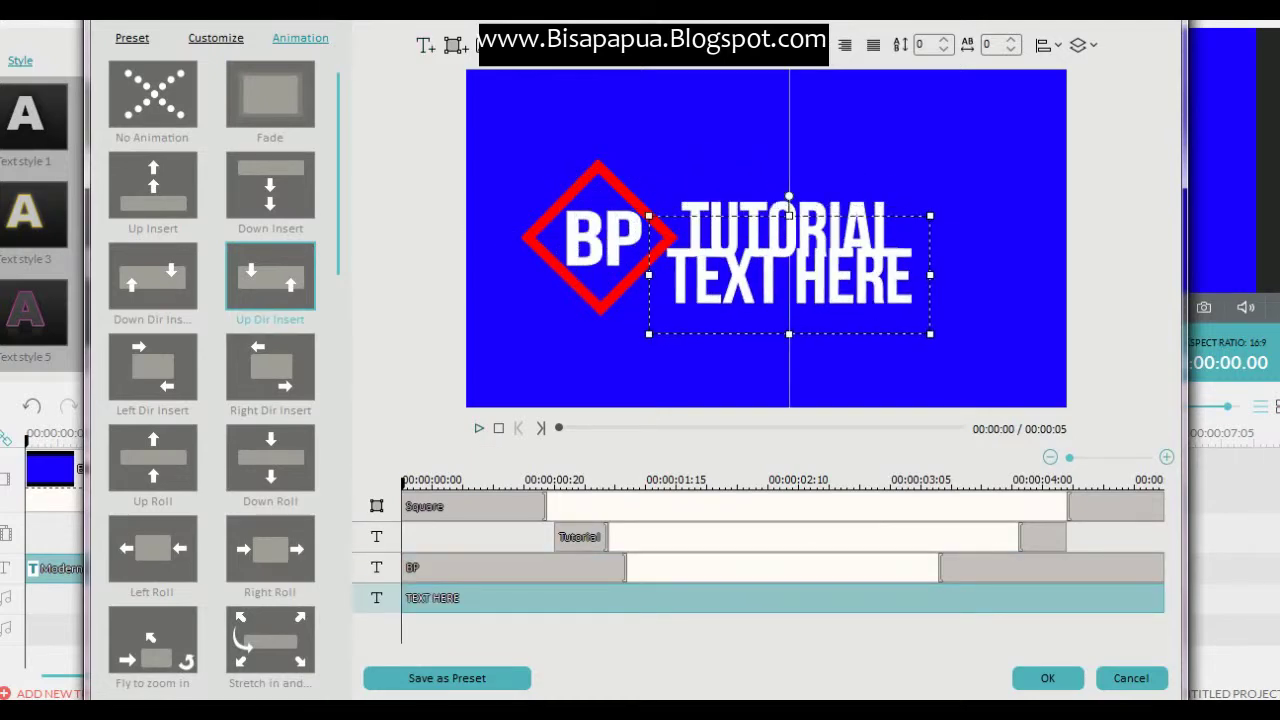
key("ctrl+a")
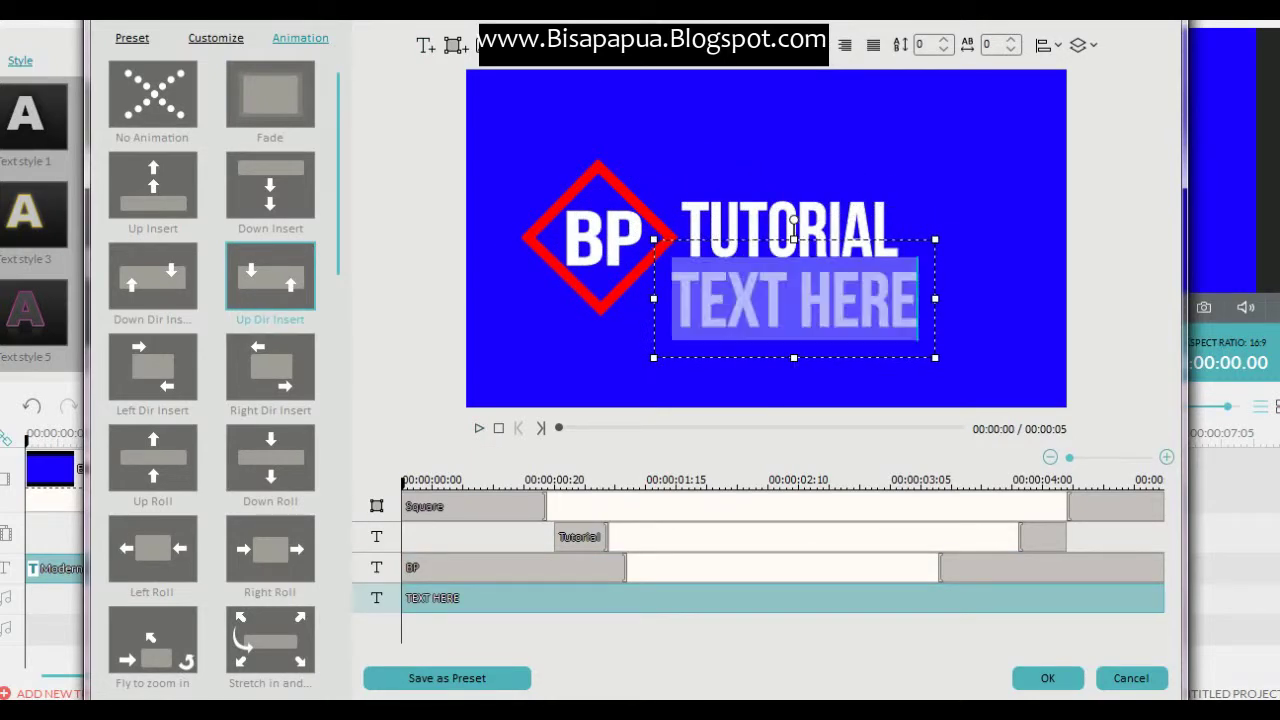
type("J")
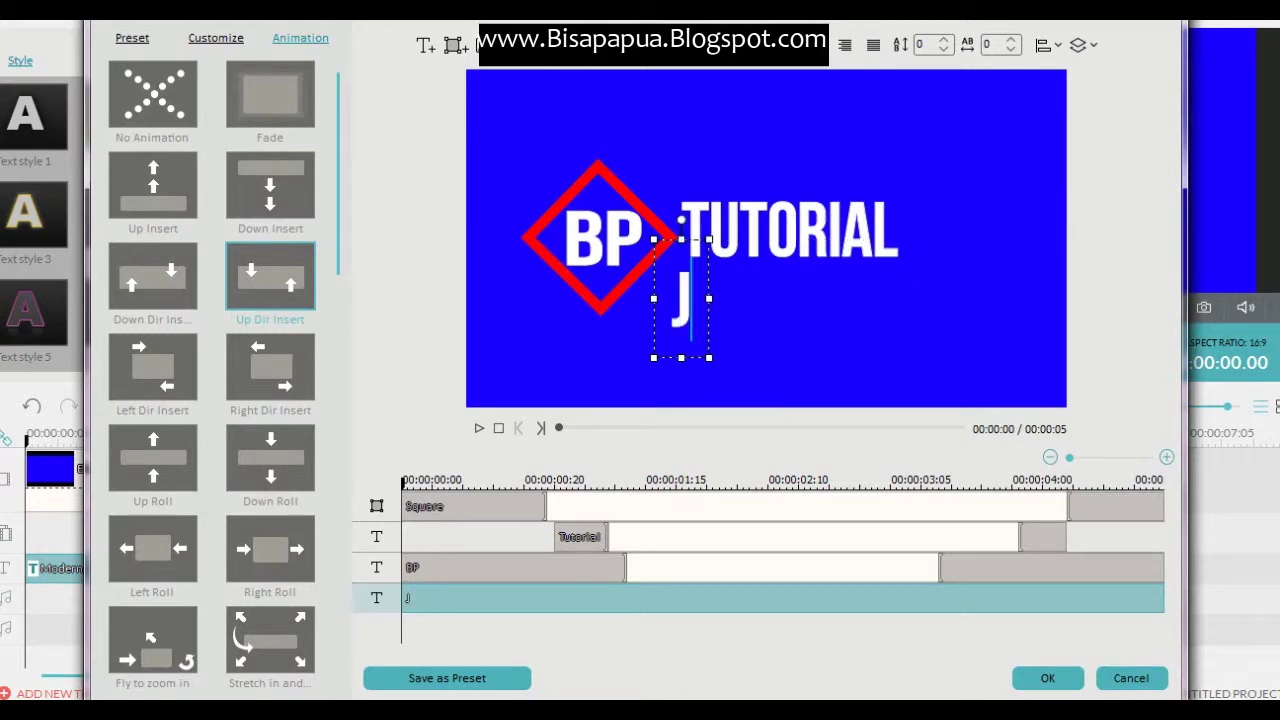
key("BackSpace")
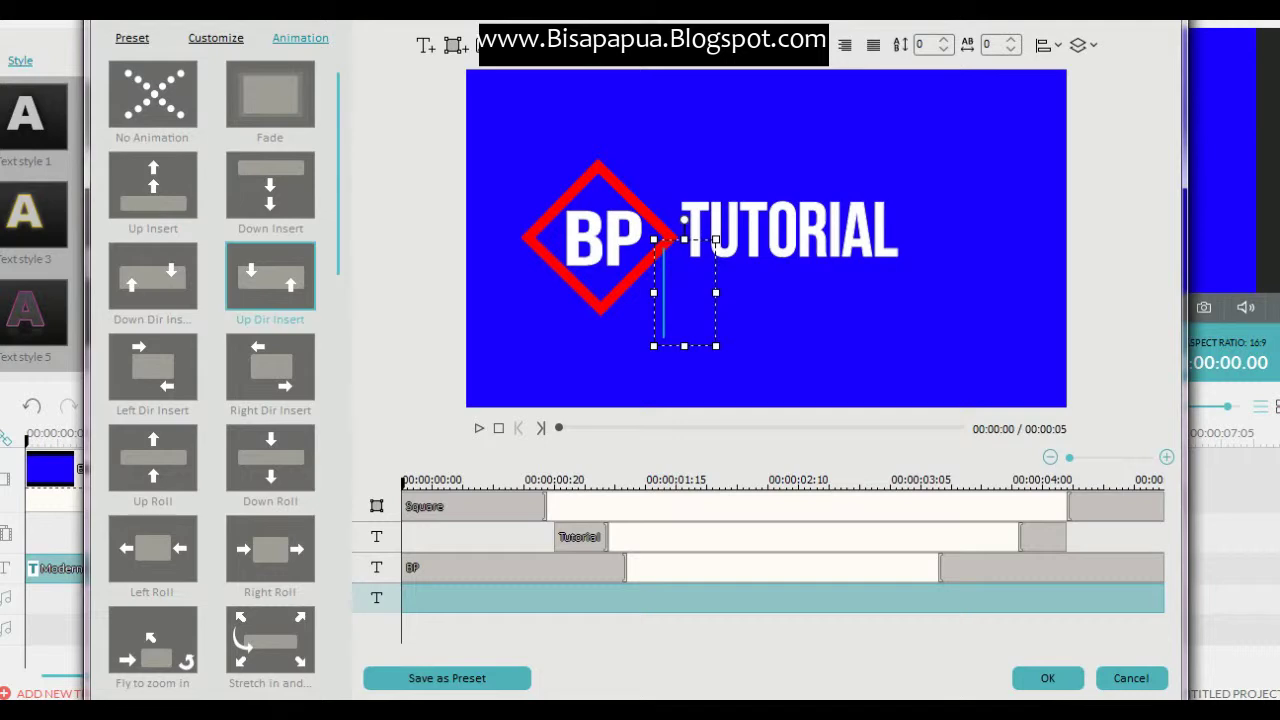
type("Like")
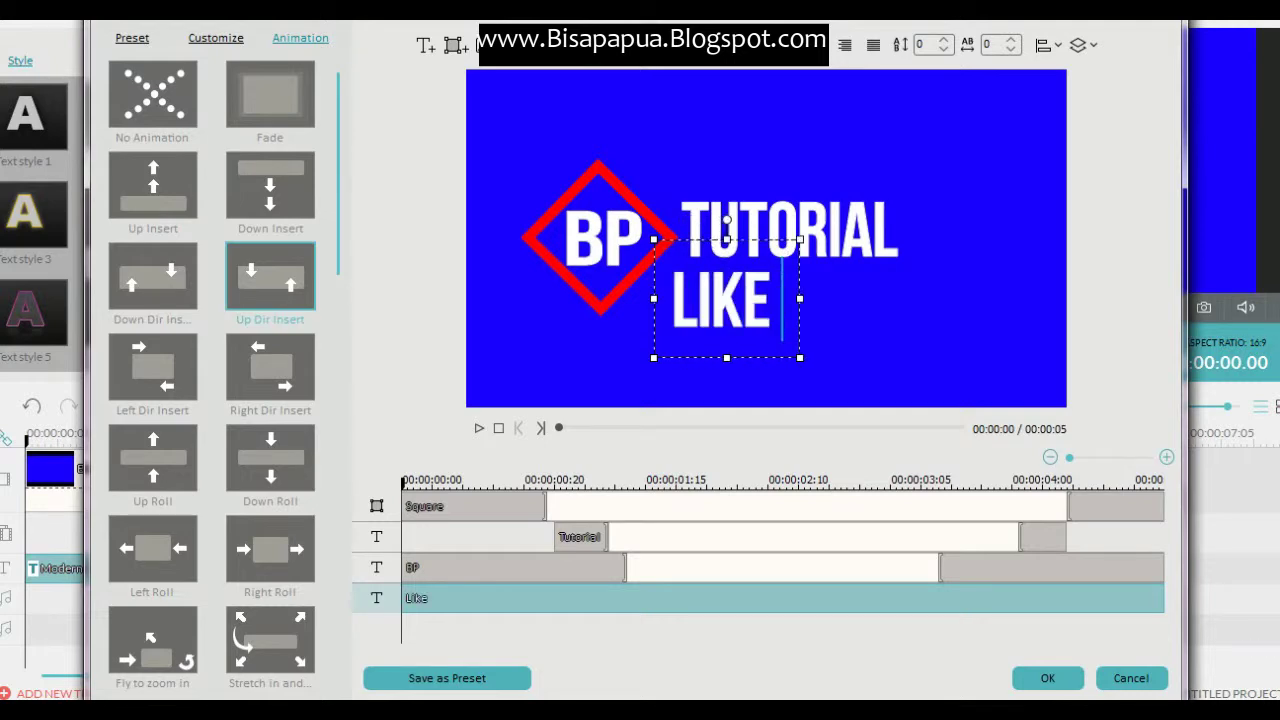
type(" Commen")
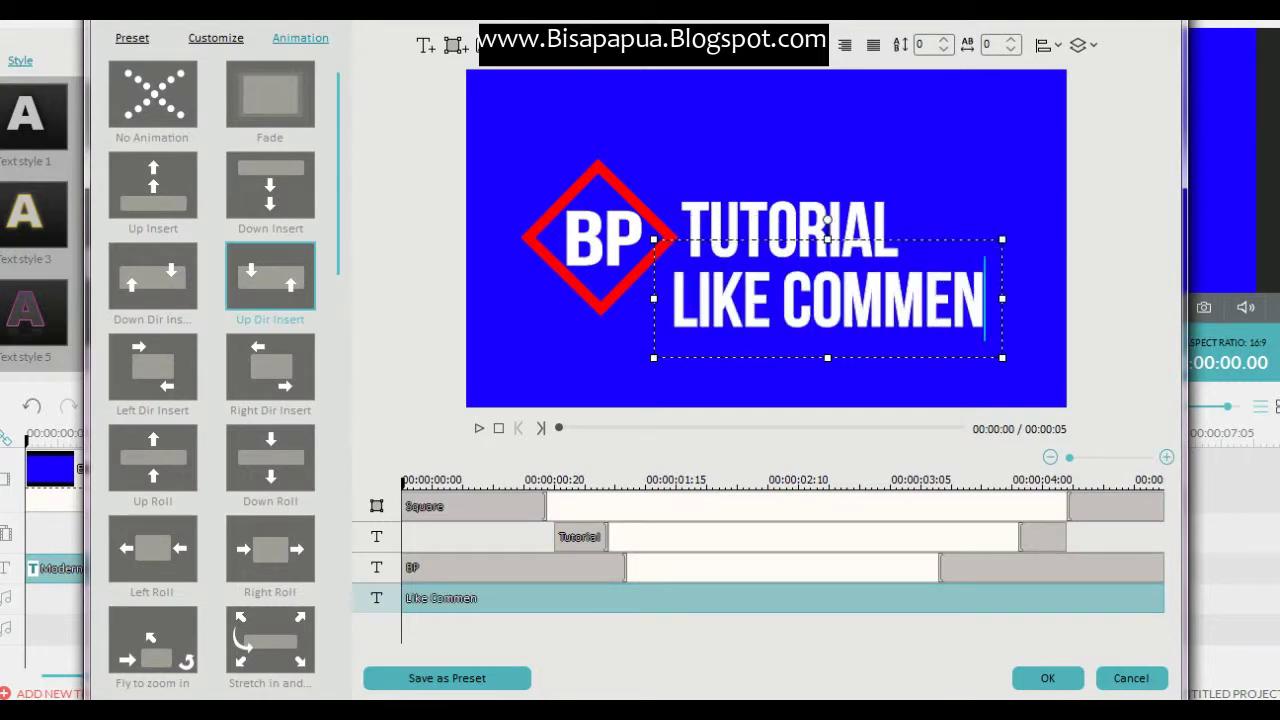
type("t and")
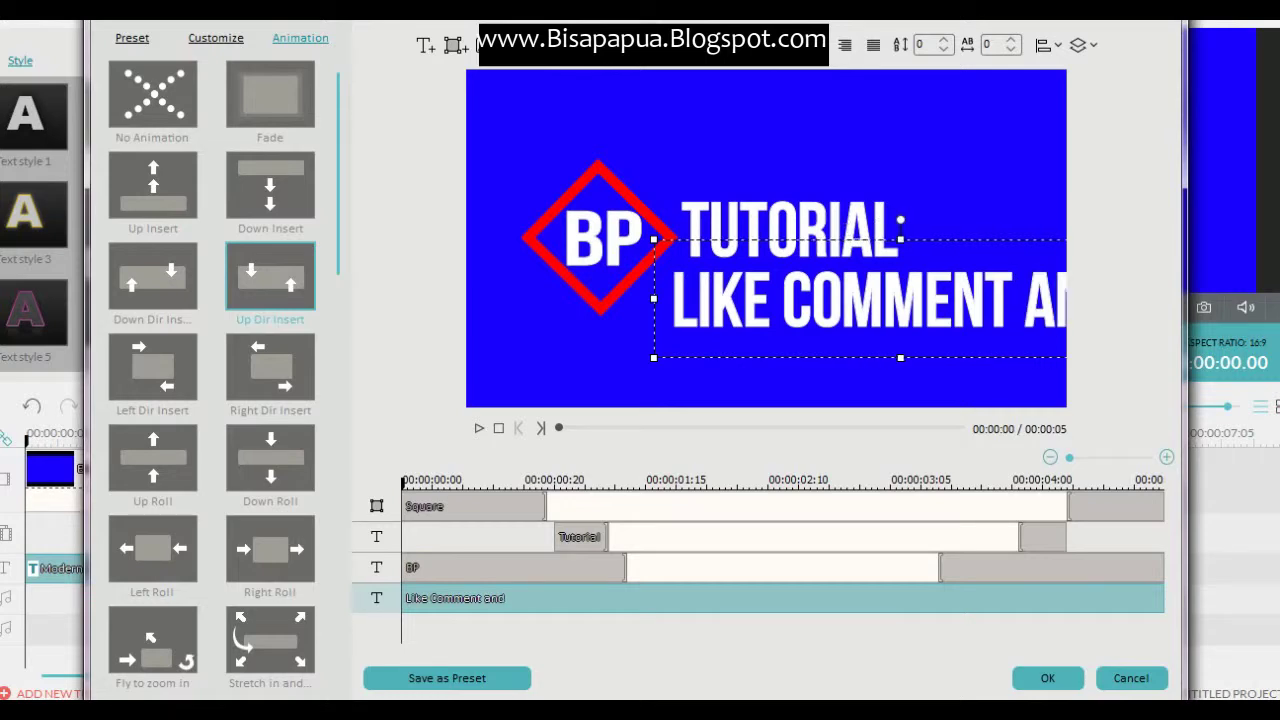
type(" Subscribe")
Shrink the "Like Comment and Subscribe" text, place it directly under "Tutorial", and widen it slightly on both sides.
key("ctrl+a")
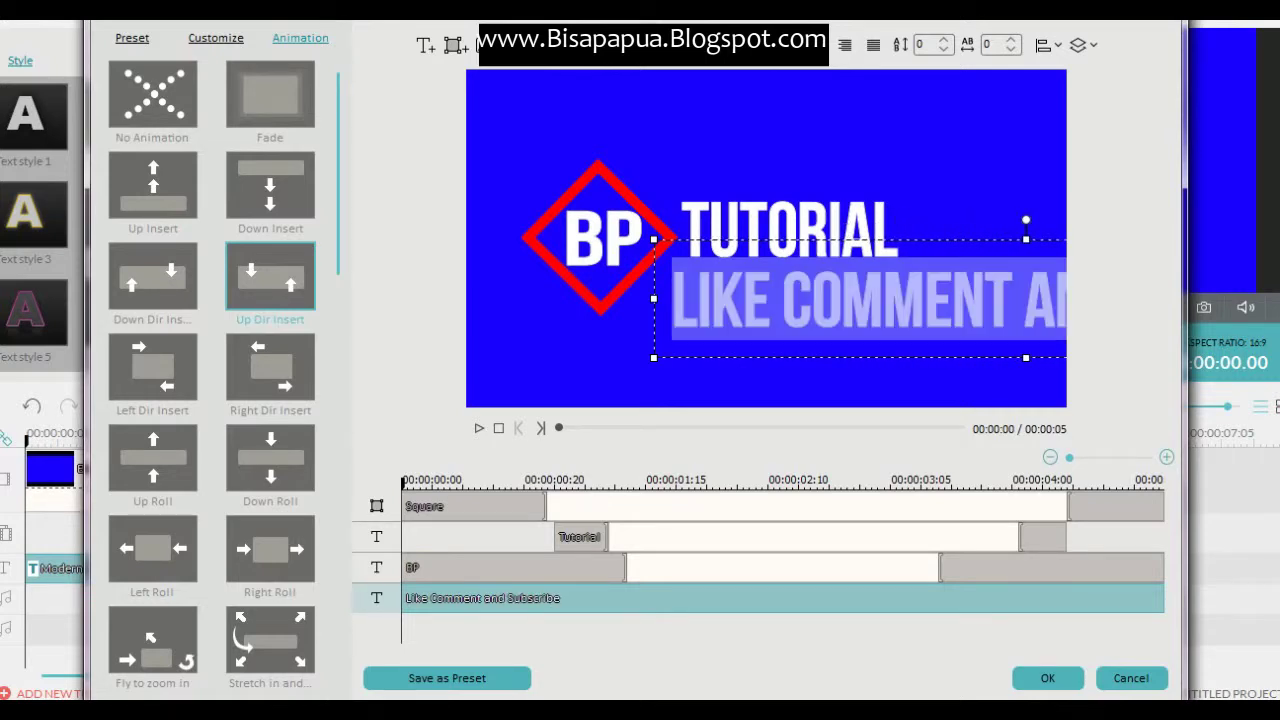
scroll(657, 45, "down", 1)
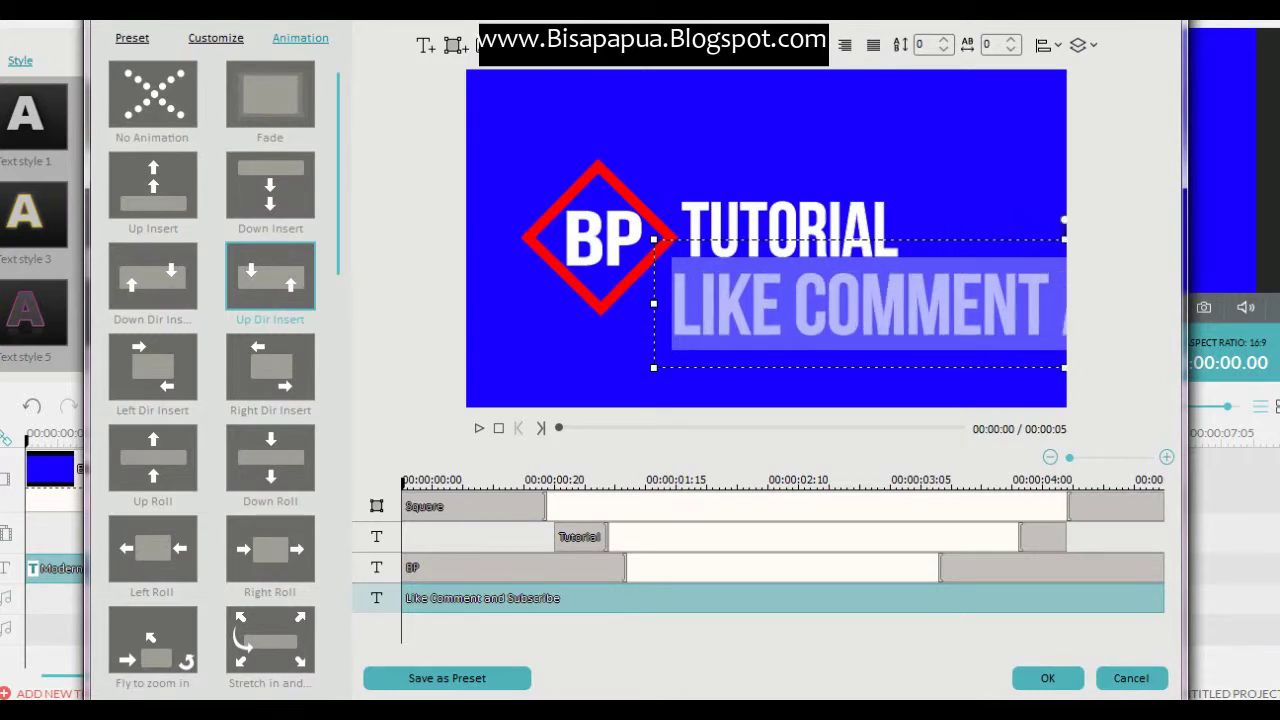
scroll(657, 45, "up", 6)
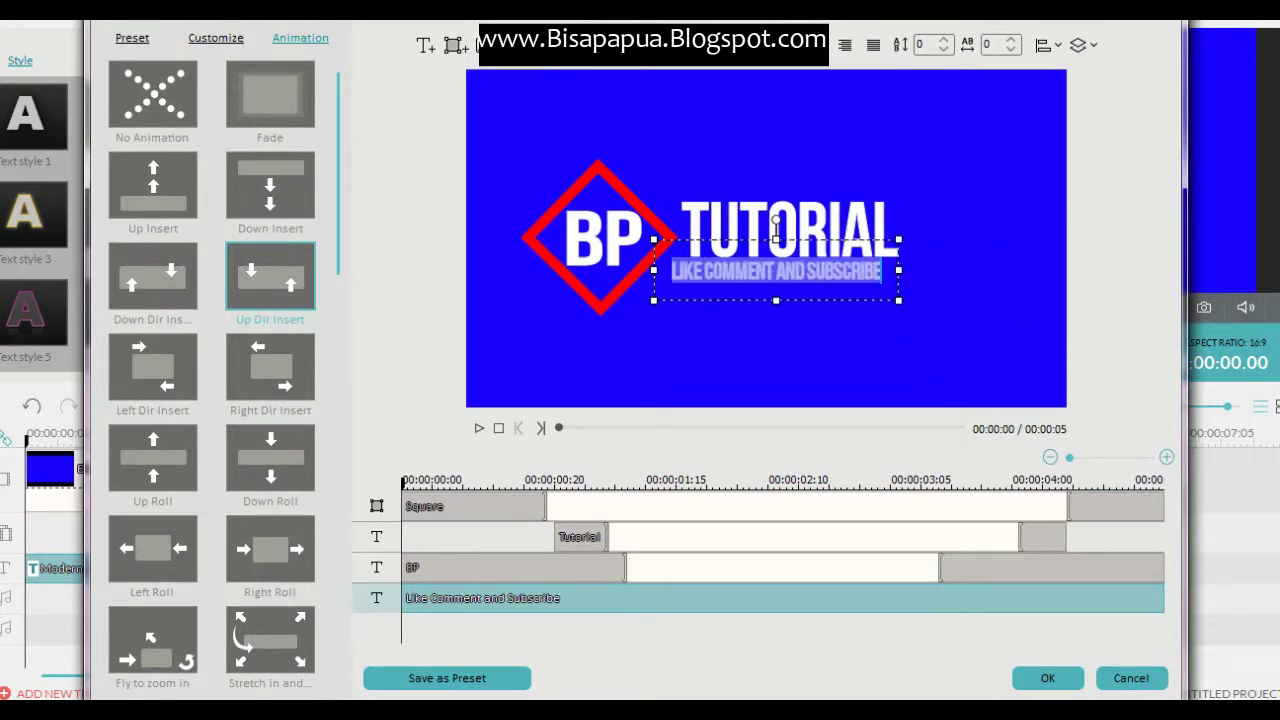
left_click_drag(776, 270, 789, 275)
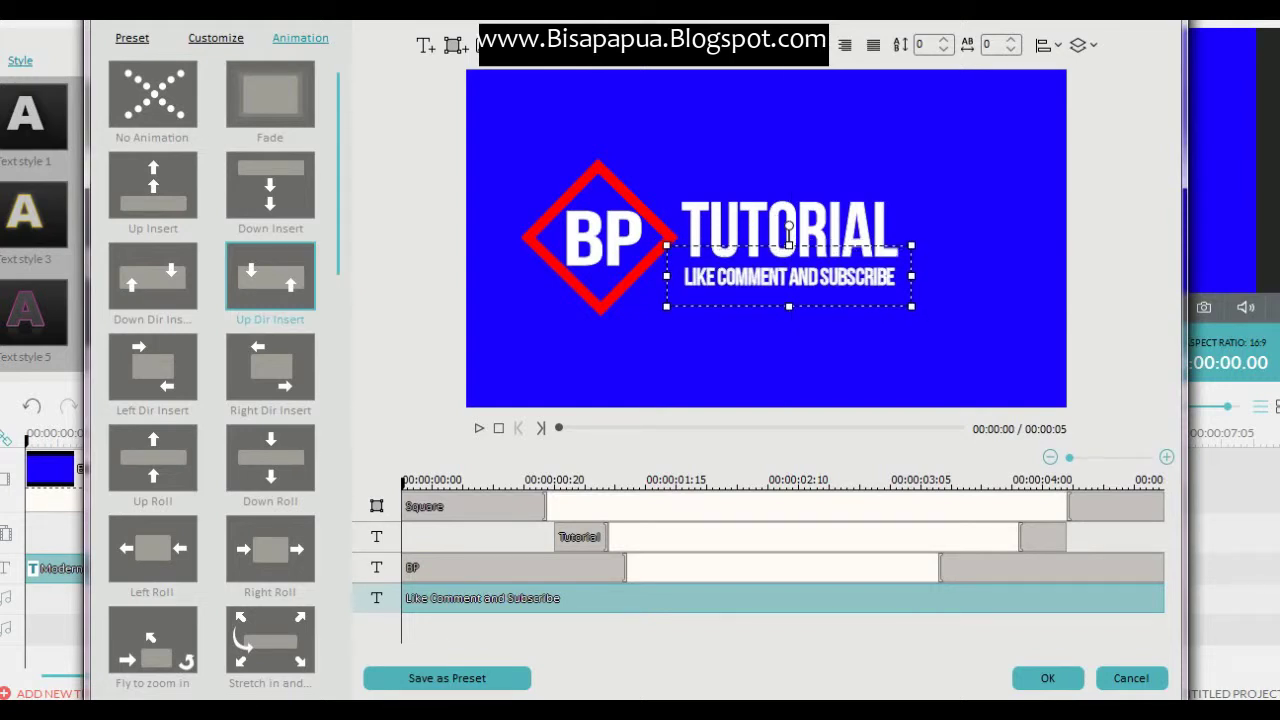
left_click_drag(911, 276, 913, 276)
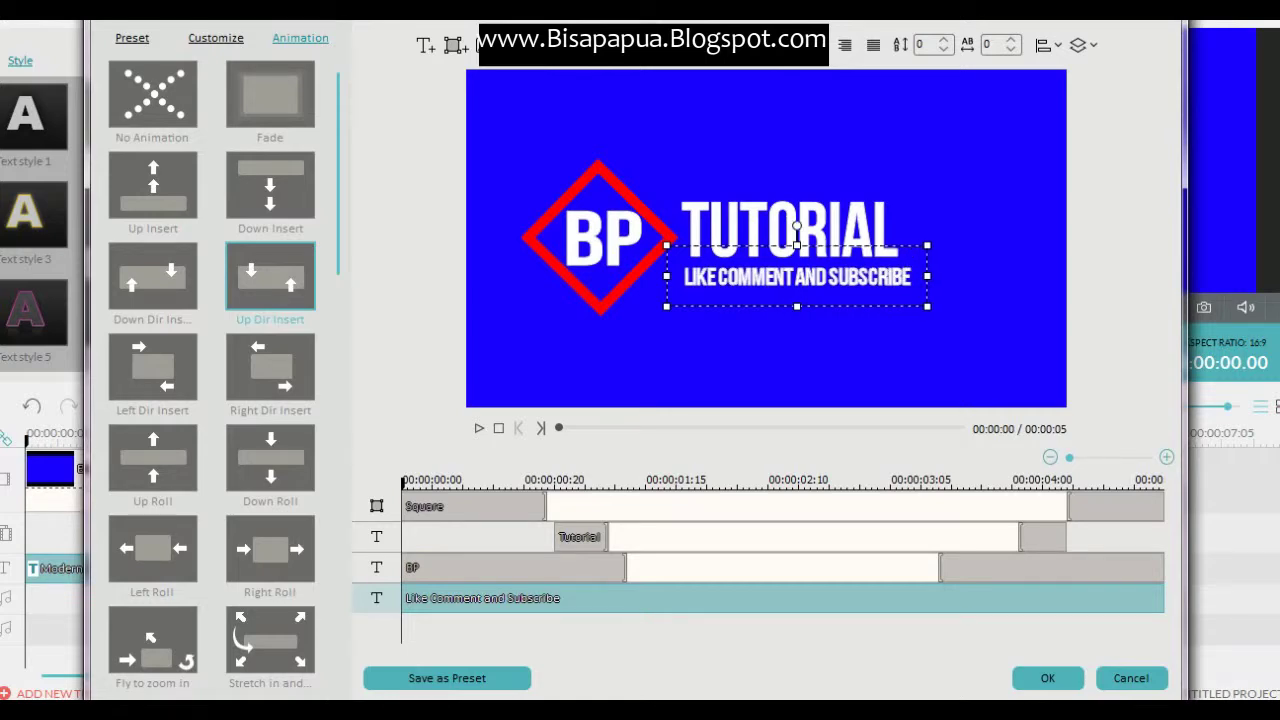
left_click_drag(667, 276, 644, 276)
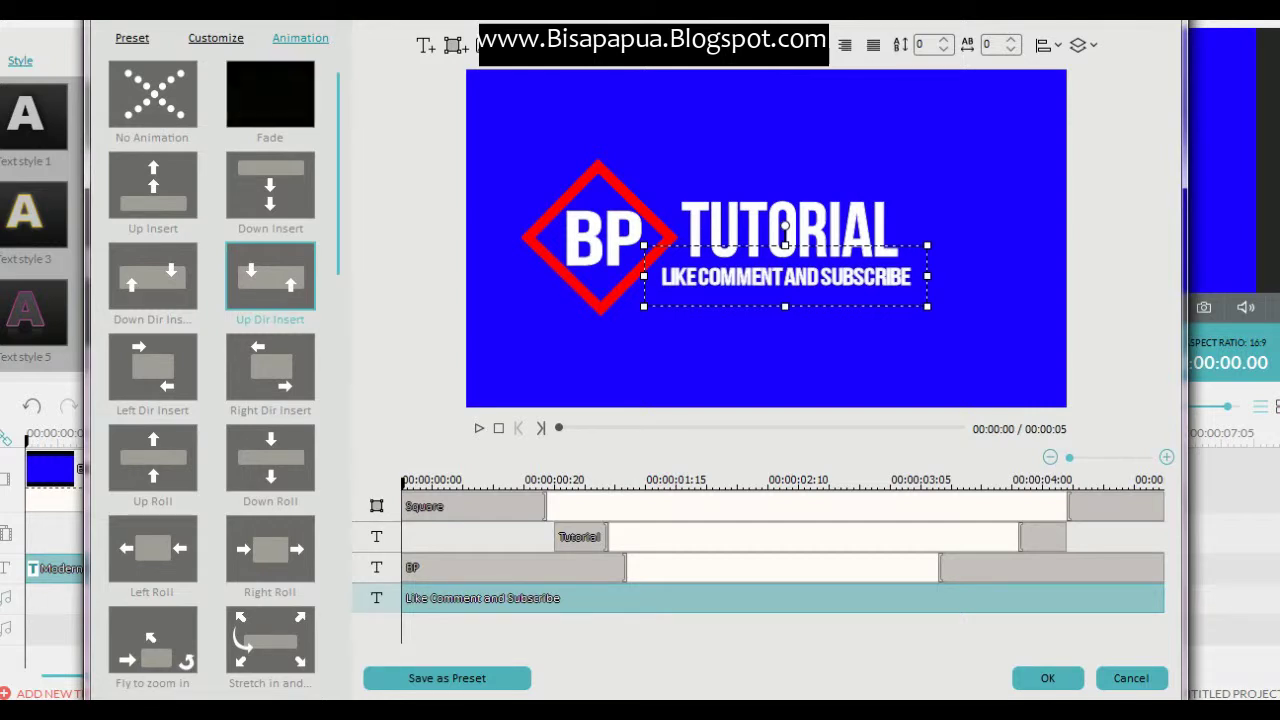
Apply the Fade animation to the "Like Comment and Subscribe" text, accept the title edits, and preview the title over the blue background.
double_click(270, 95)
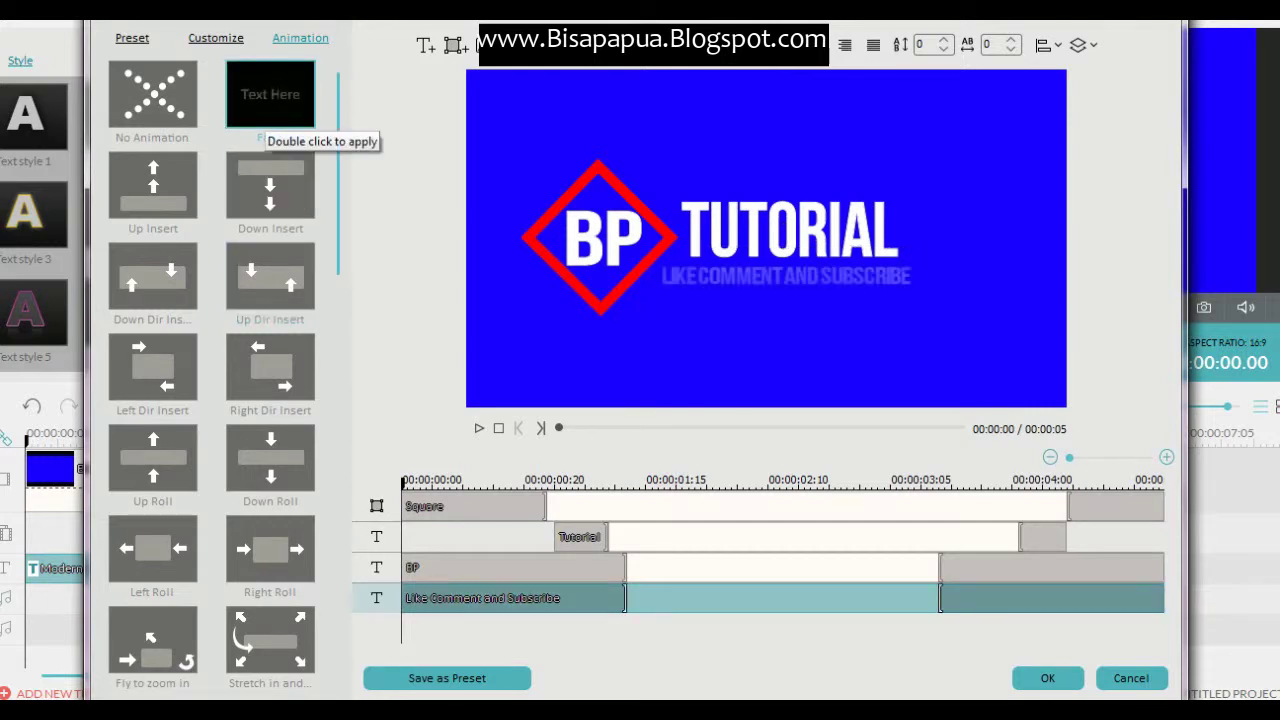
left_click(1047, 678)
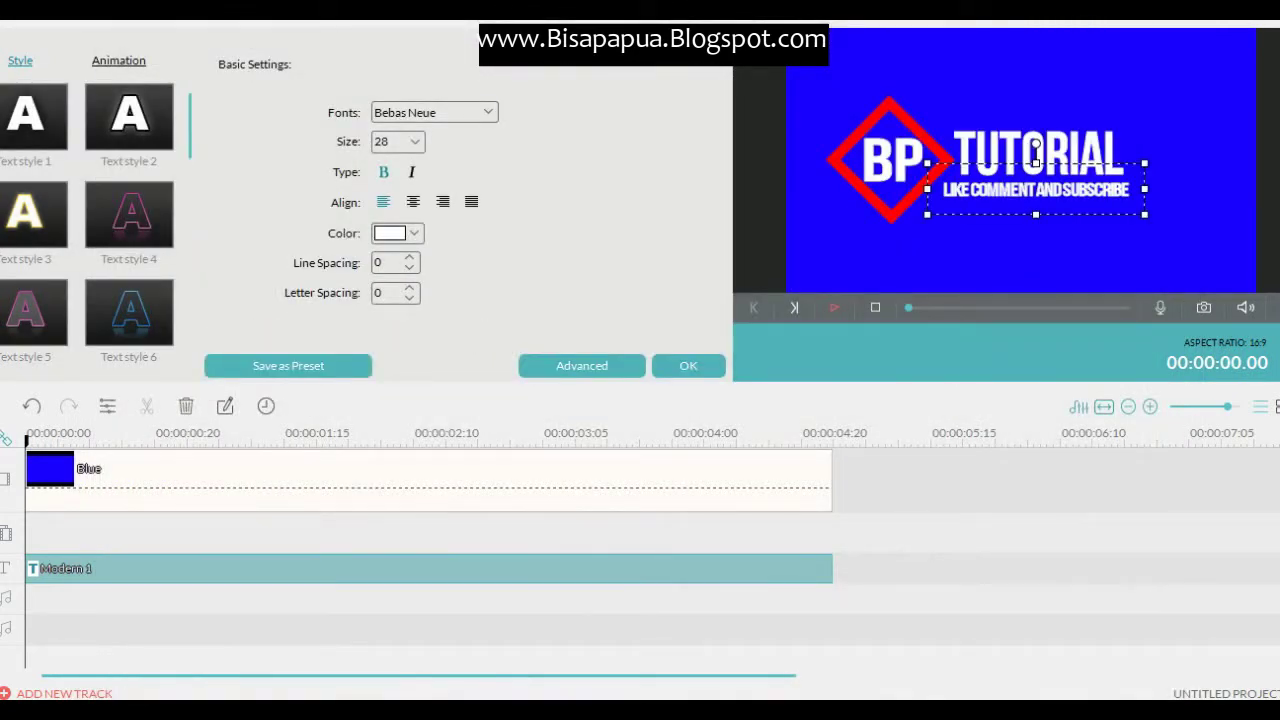
key("space")
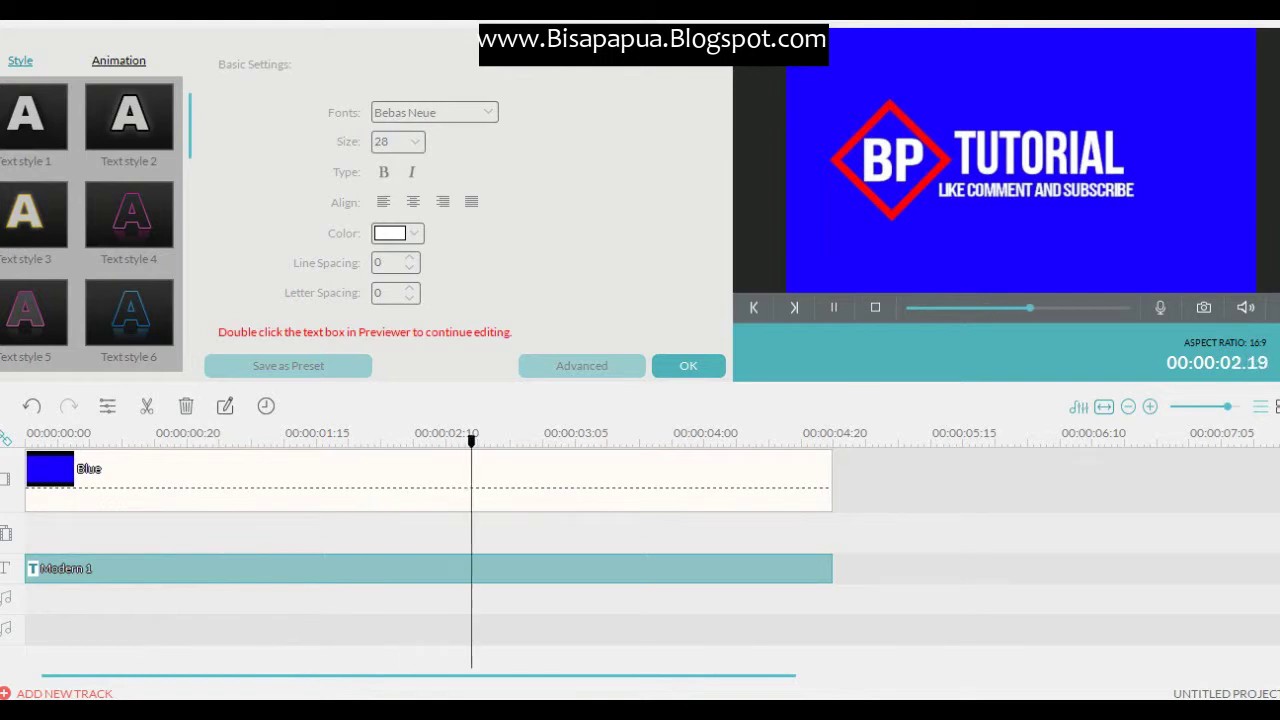
left_click(688, 366)
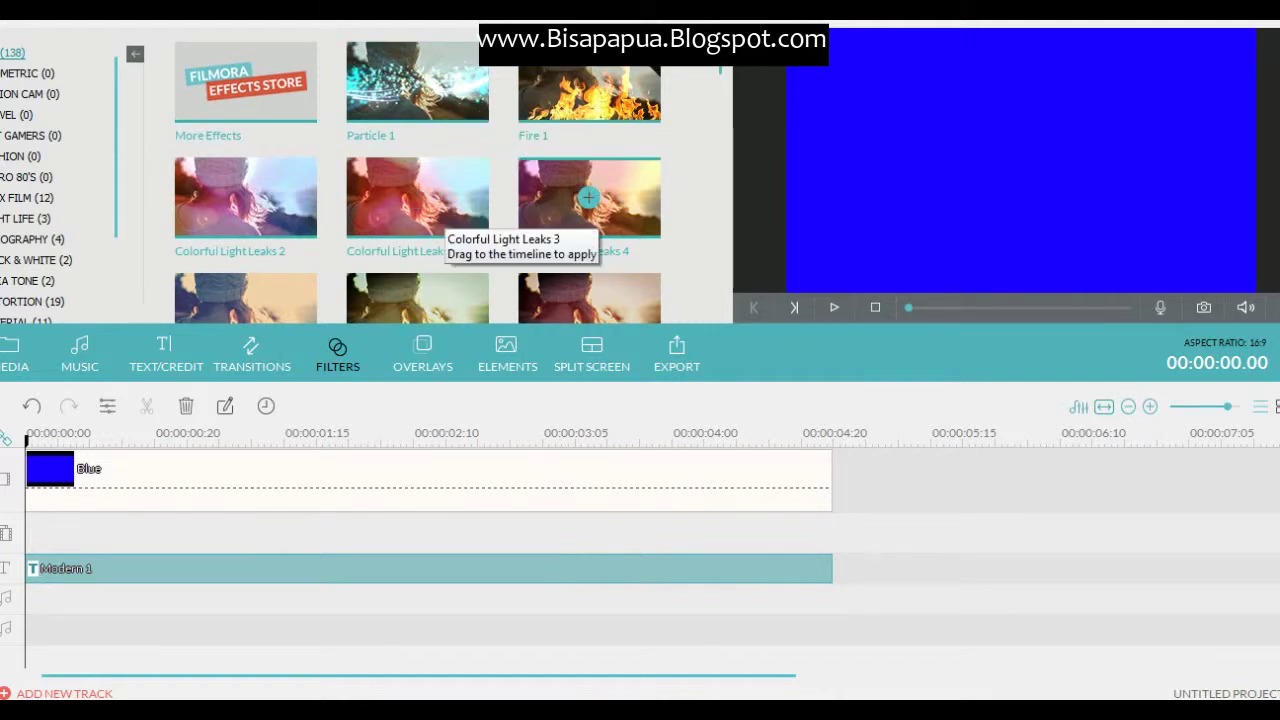
Add the Colorful Light Leaks 4 filter at the start of the timeline under the Blue clip and play the preview.
left_click_drag(588, 197, 30, 527)
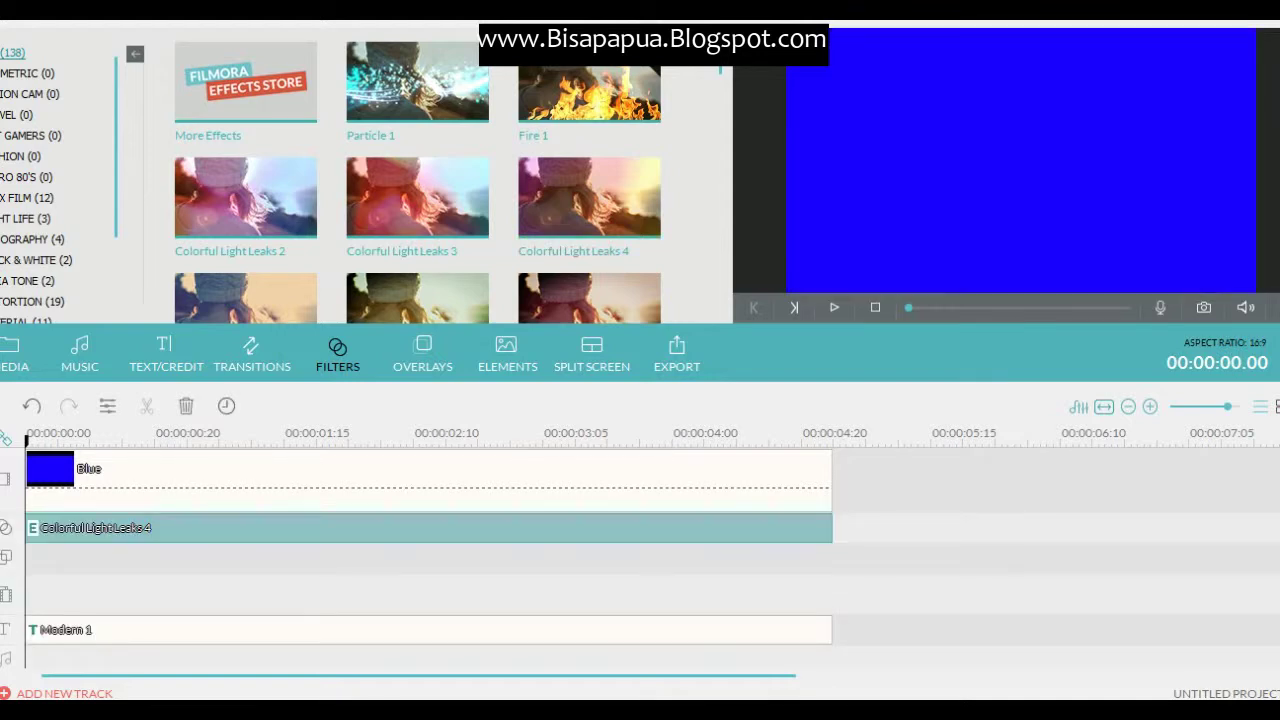
left_click(801, 434)
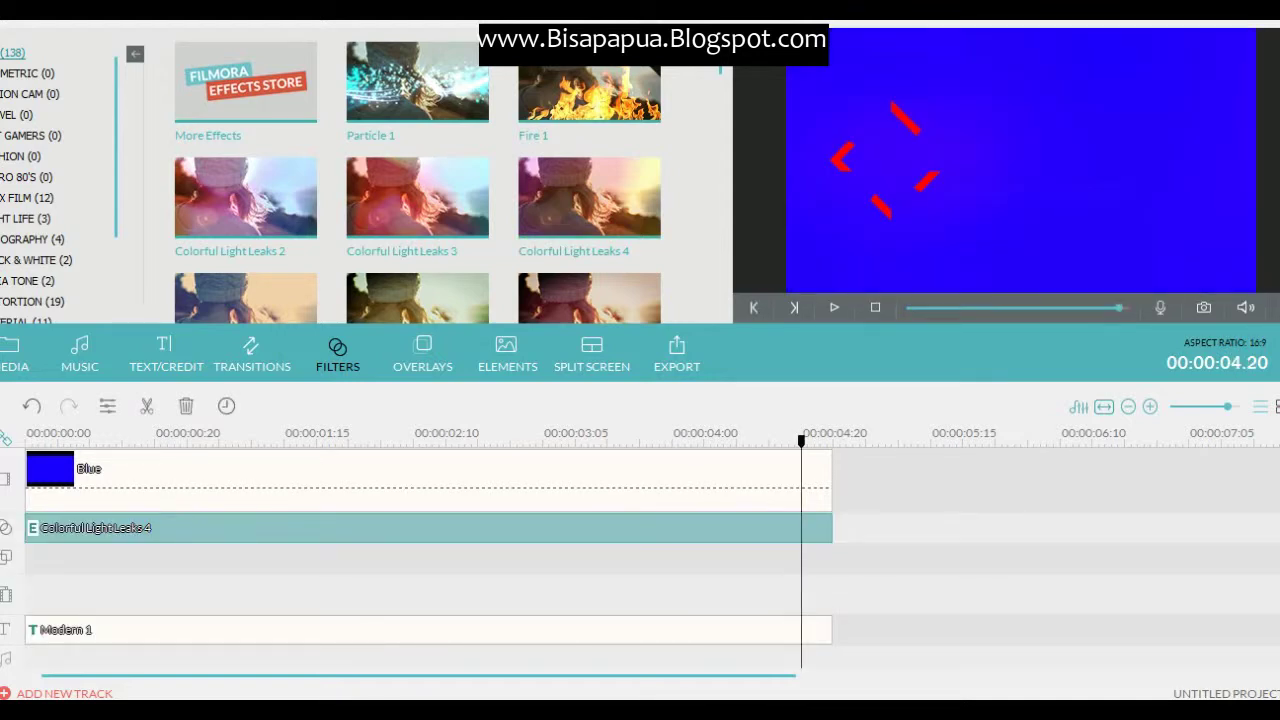
key("space")
left_click(834, 308)
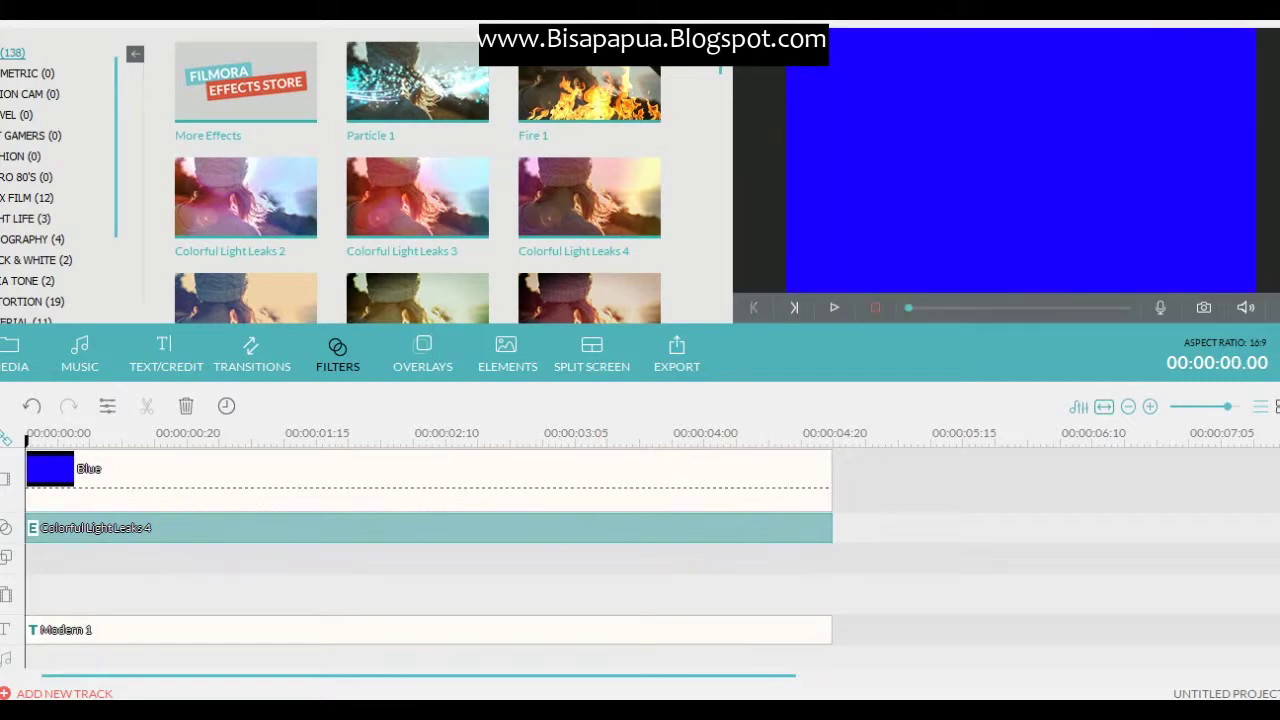
scroll(652, 558, "down", 1)
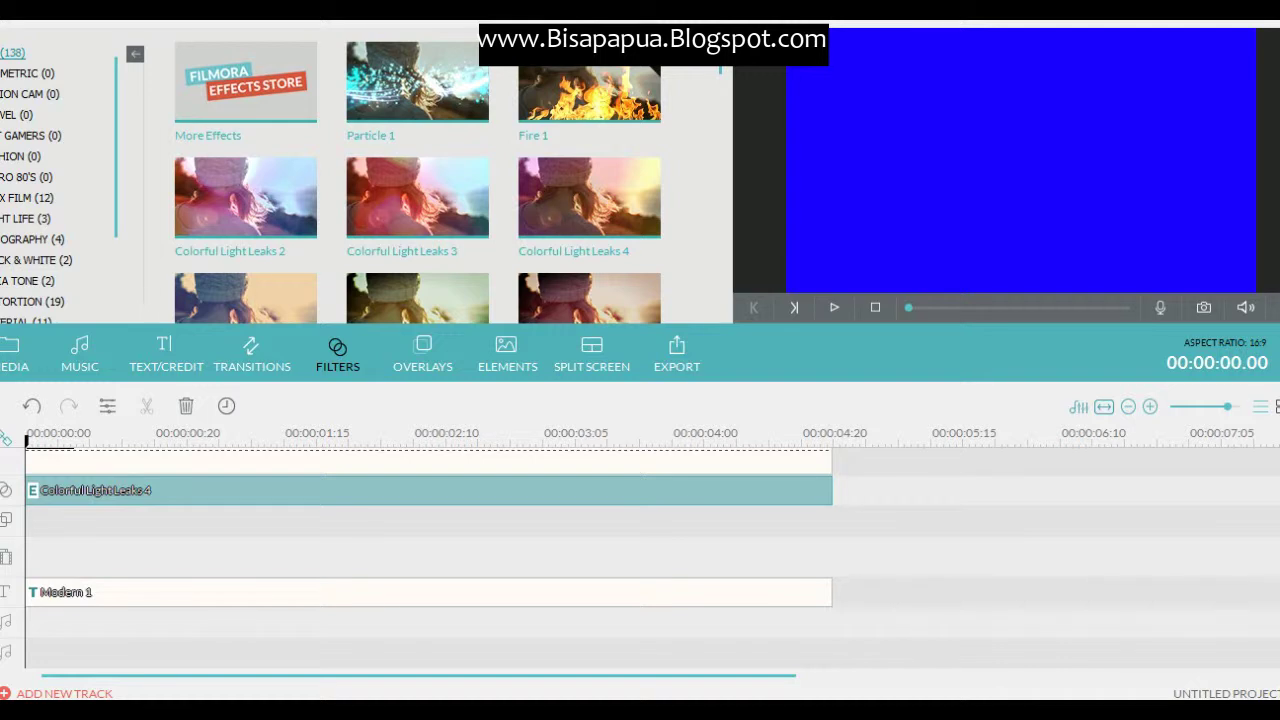
scroll(652, 550, "up", 1)
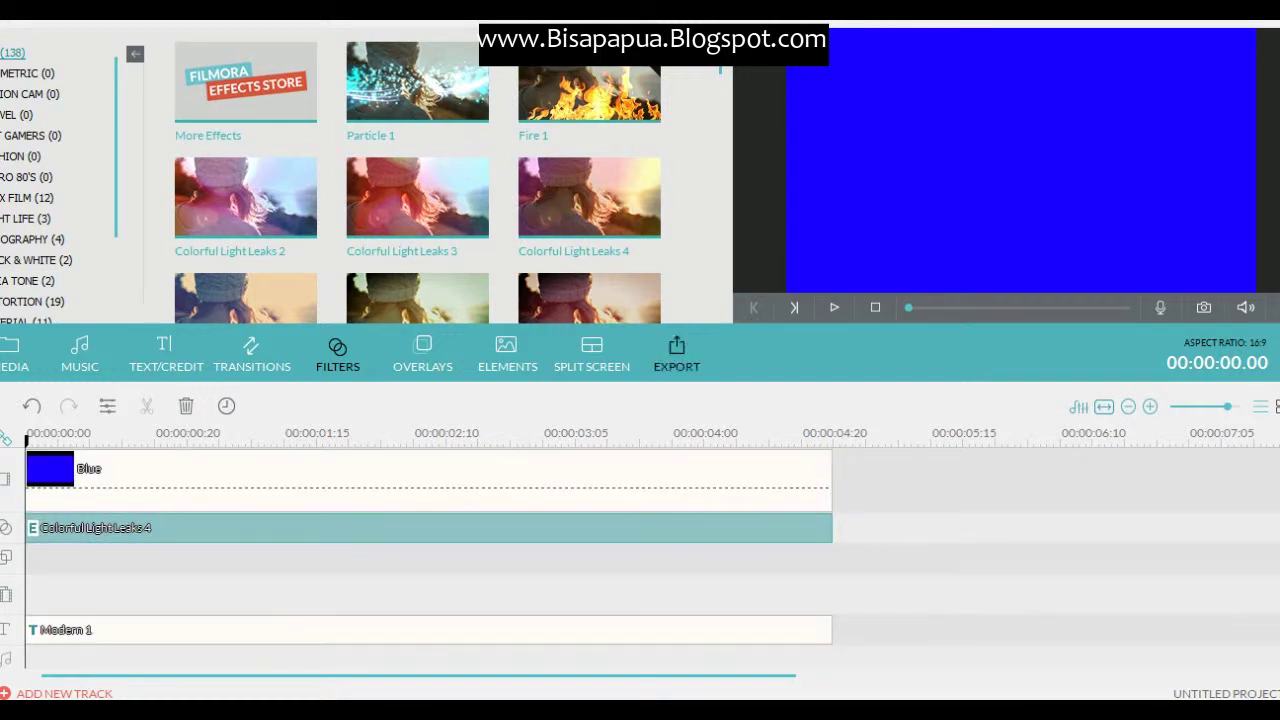
left_click(834, 307)
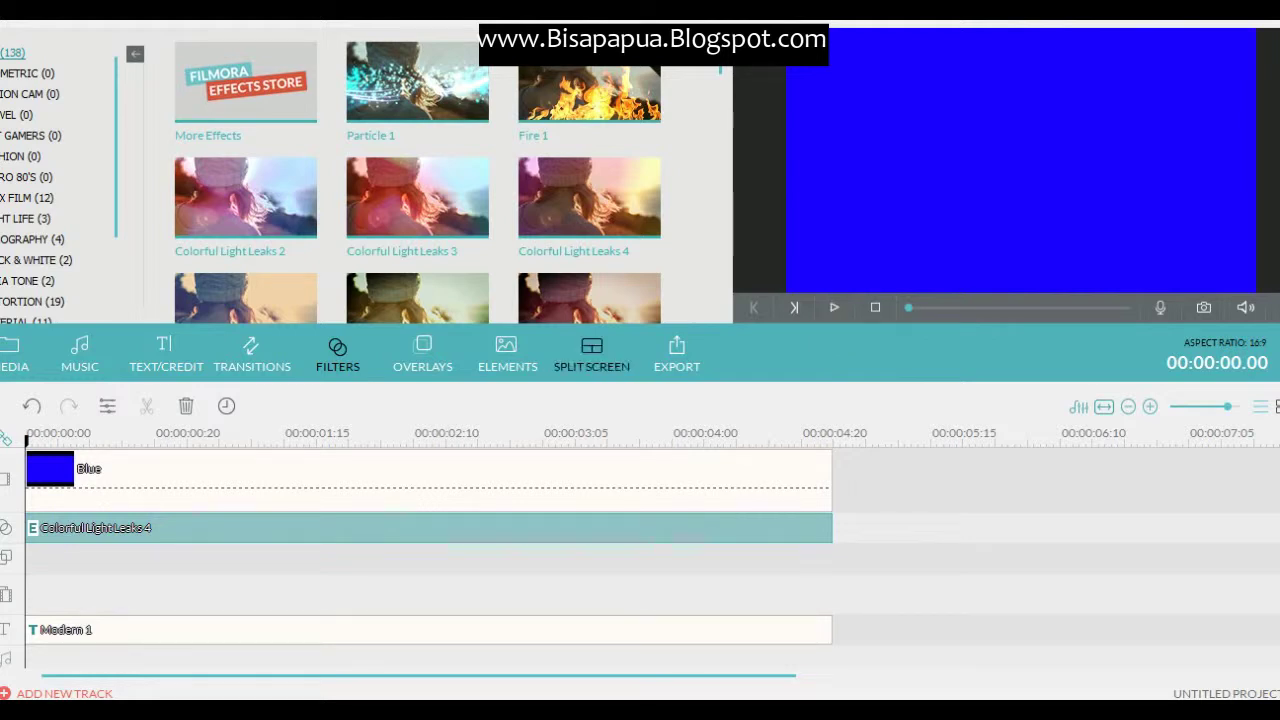
Add the Bokeh 2 overlay at the start of the timeline below the filter and play the preview.
left_click(423, 355)
mouse_move(588, 83)
left_click_drag(588, 83, 45, 558)
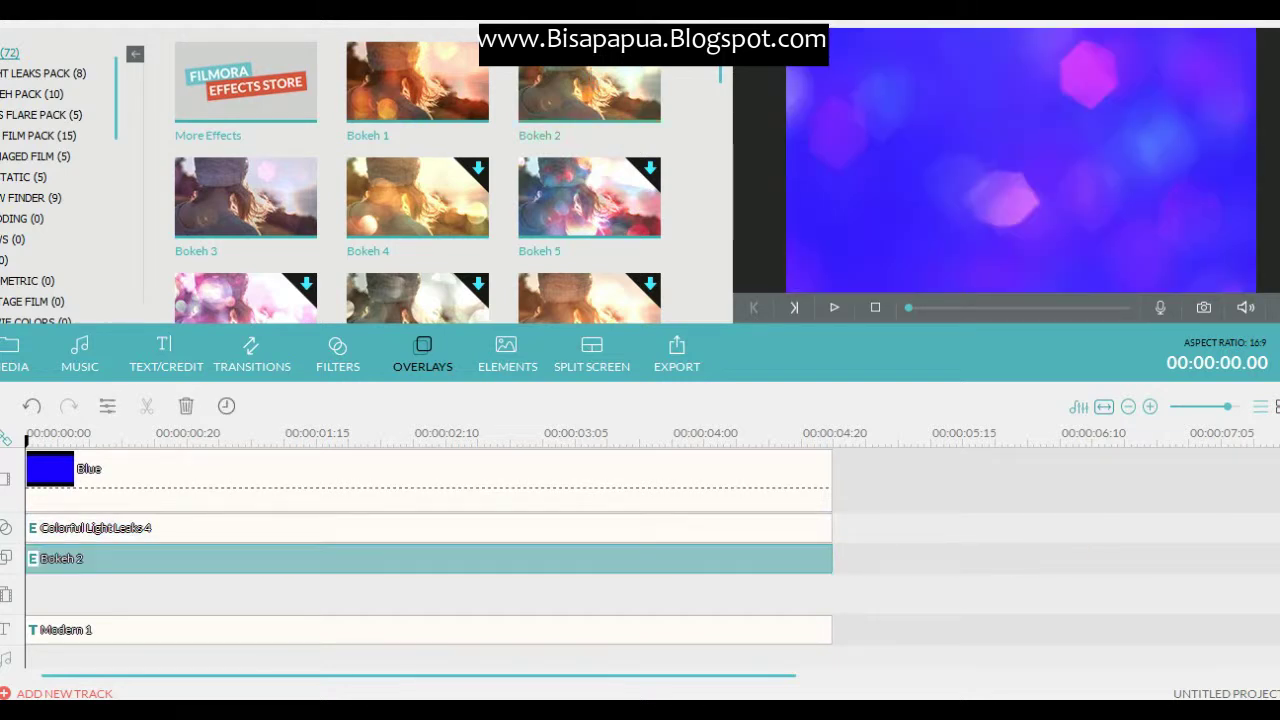
left_click(834, 307)
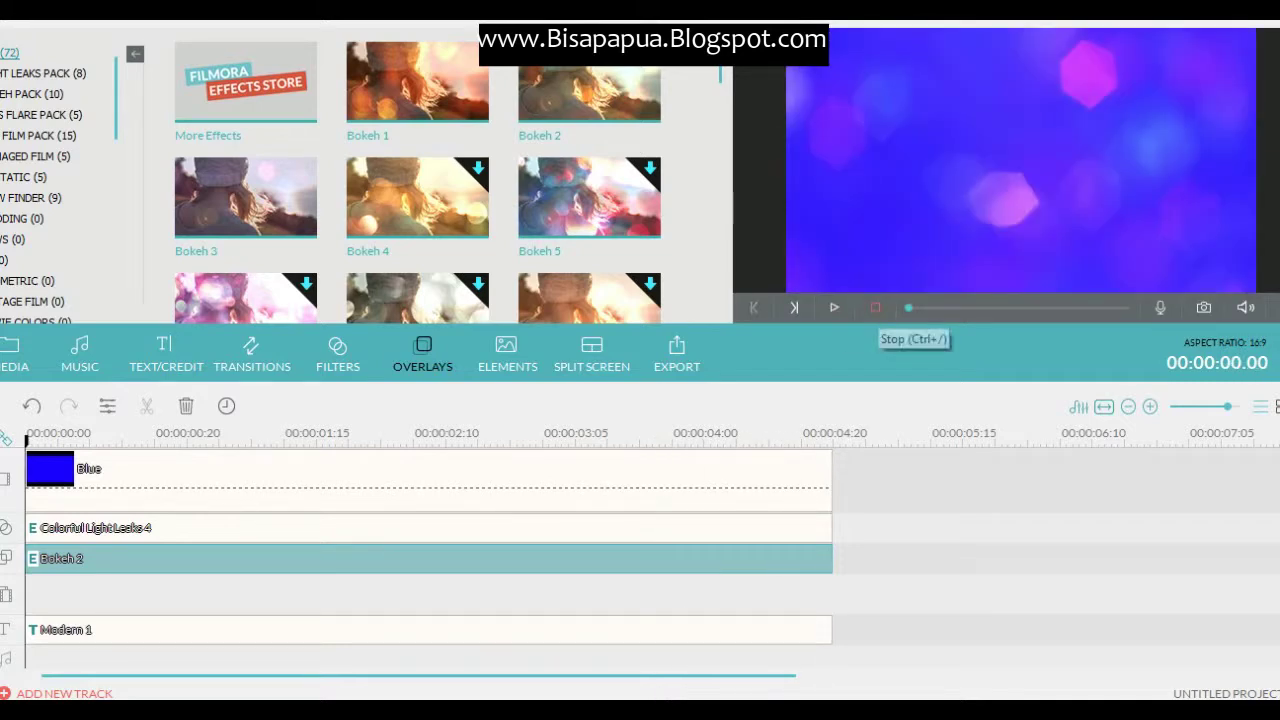
Find the Riddim_Road track in the music library and listen to its preview.
left_click(80, 355)
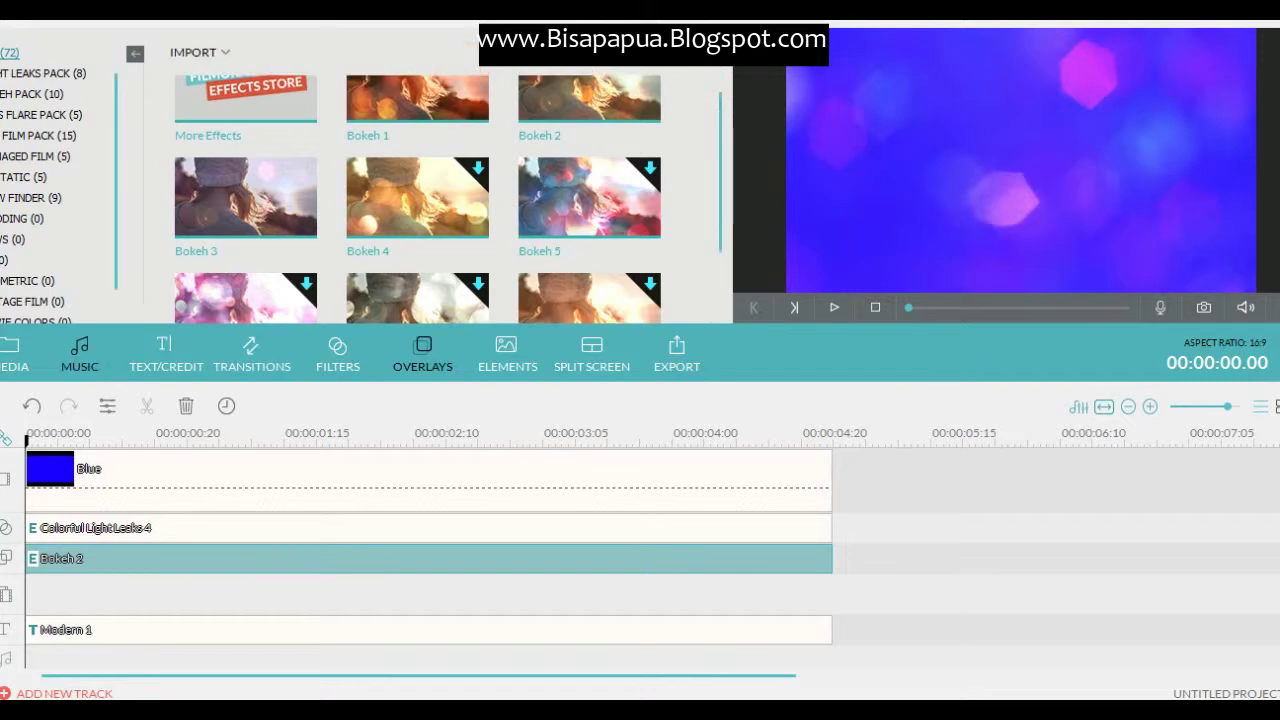
key("Delete")
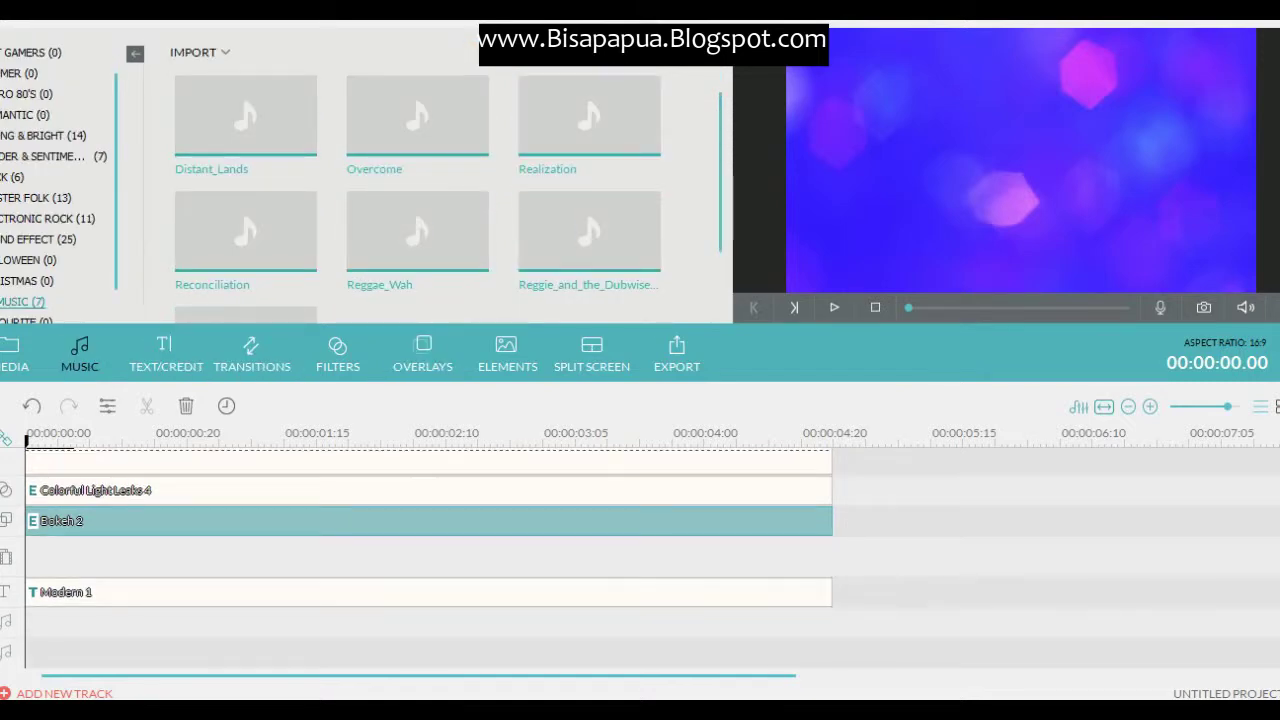
scroll(245, 262, "down", 1)
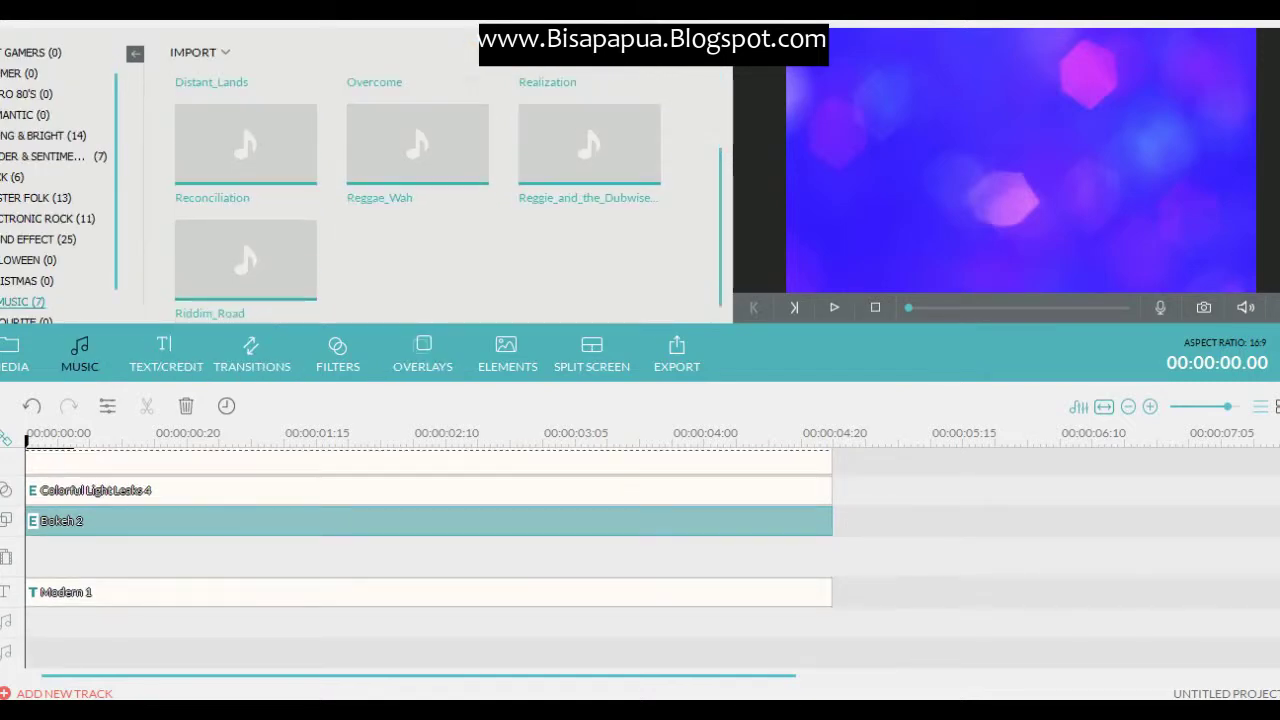
left_click(245, 262)
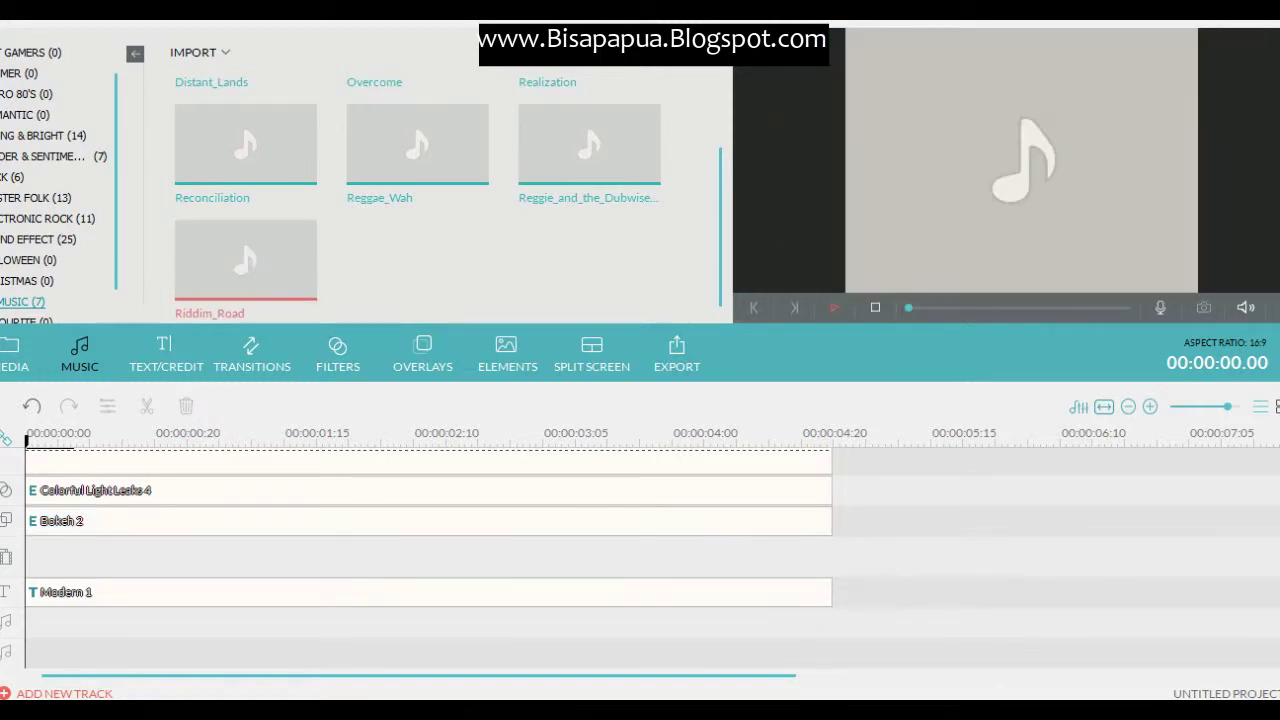
left_click(834, 307)
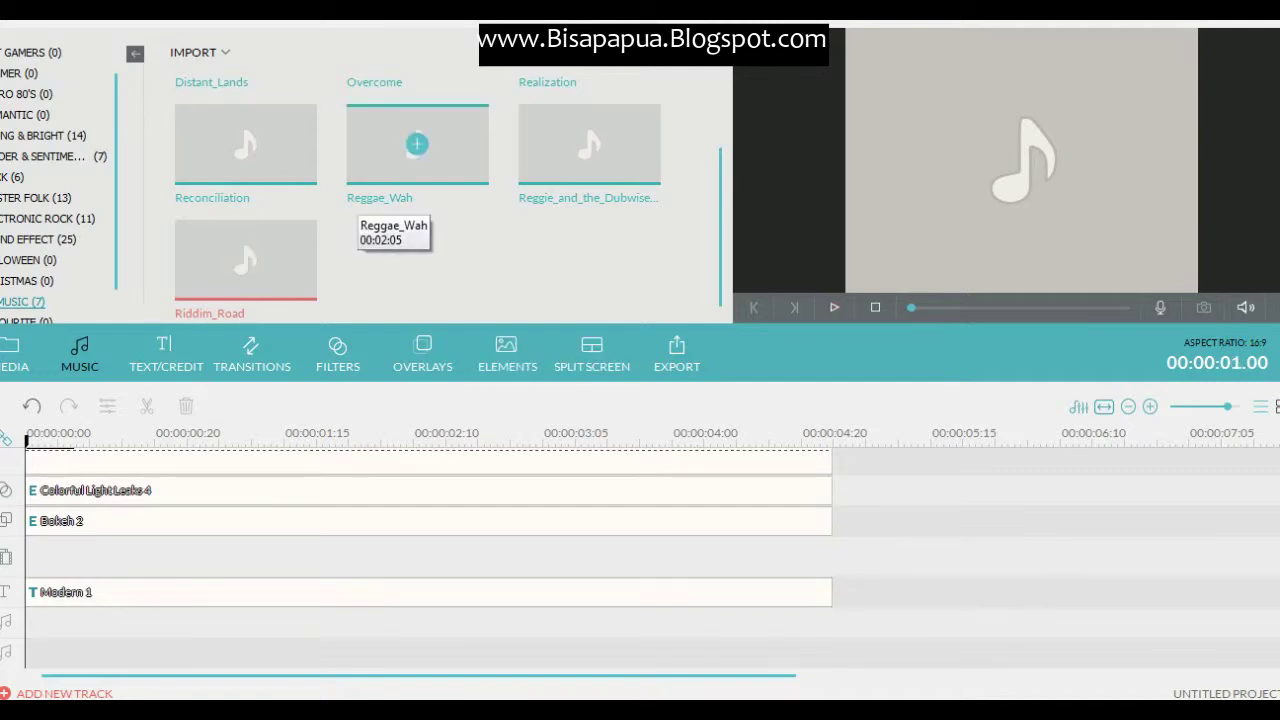
Listen to the preview of the Reconciliation track in the music library, and stop it.
left_click(245, 143)
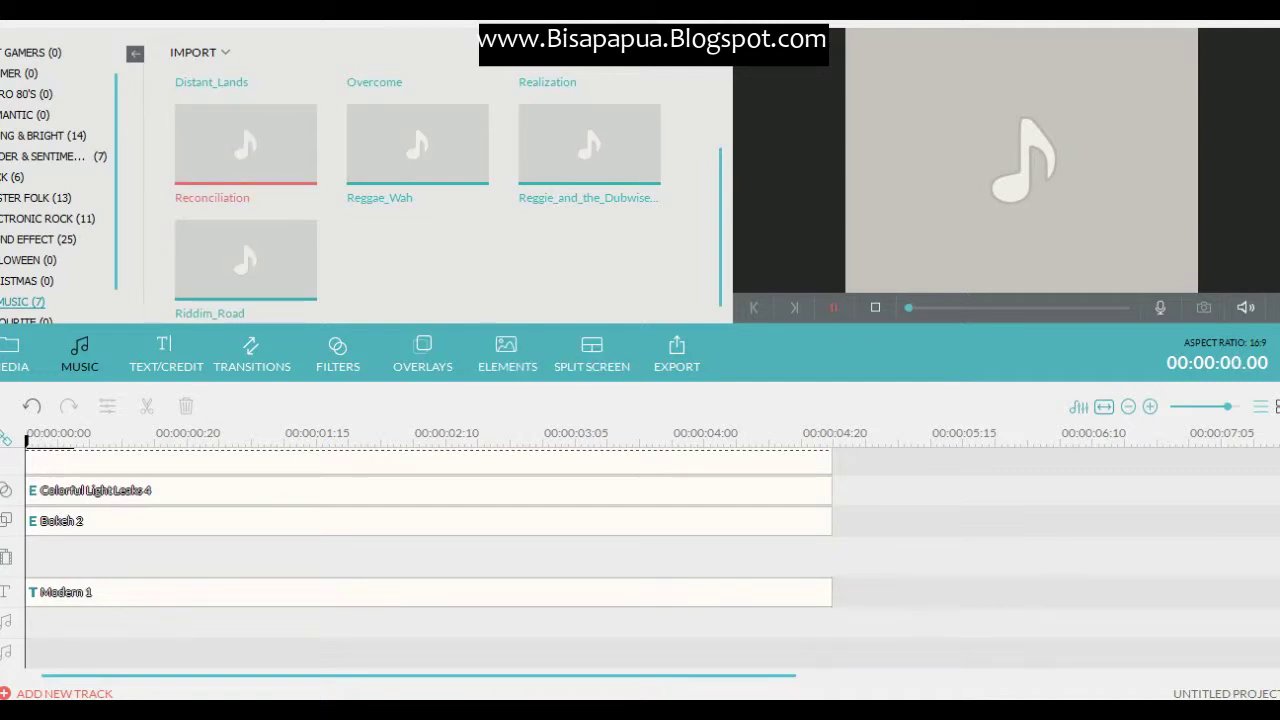
left_click(834, 307)
left_click(834, 307)
left_click(597, 252)
Add the Realization track to the audio track at the timeline start, split it at 00:00:05.00 and delete the part after the cut.
scroll(597, 252, "up", 1)
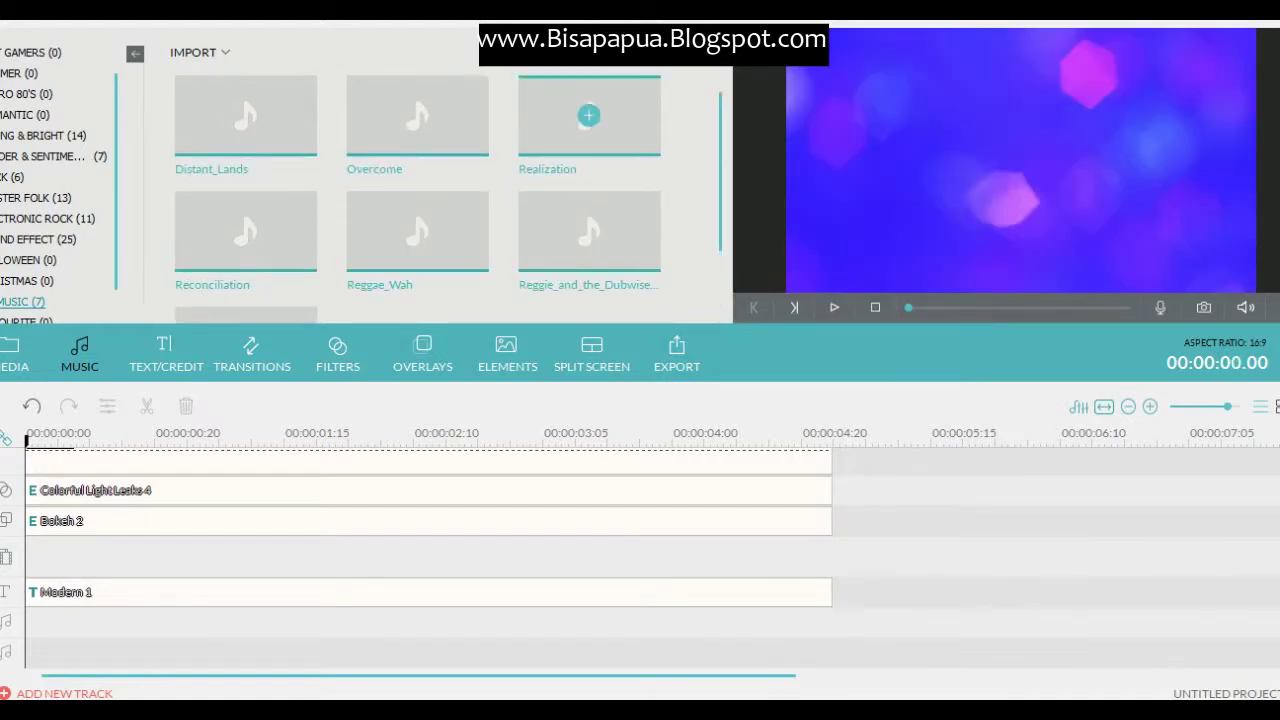
left_click(589, 116)
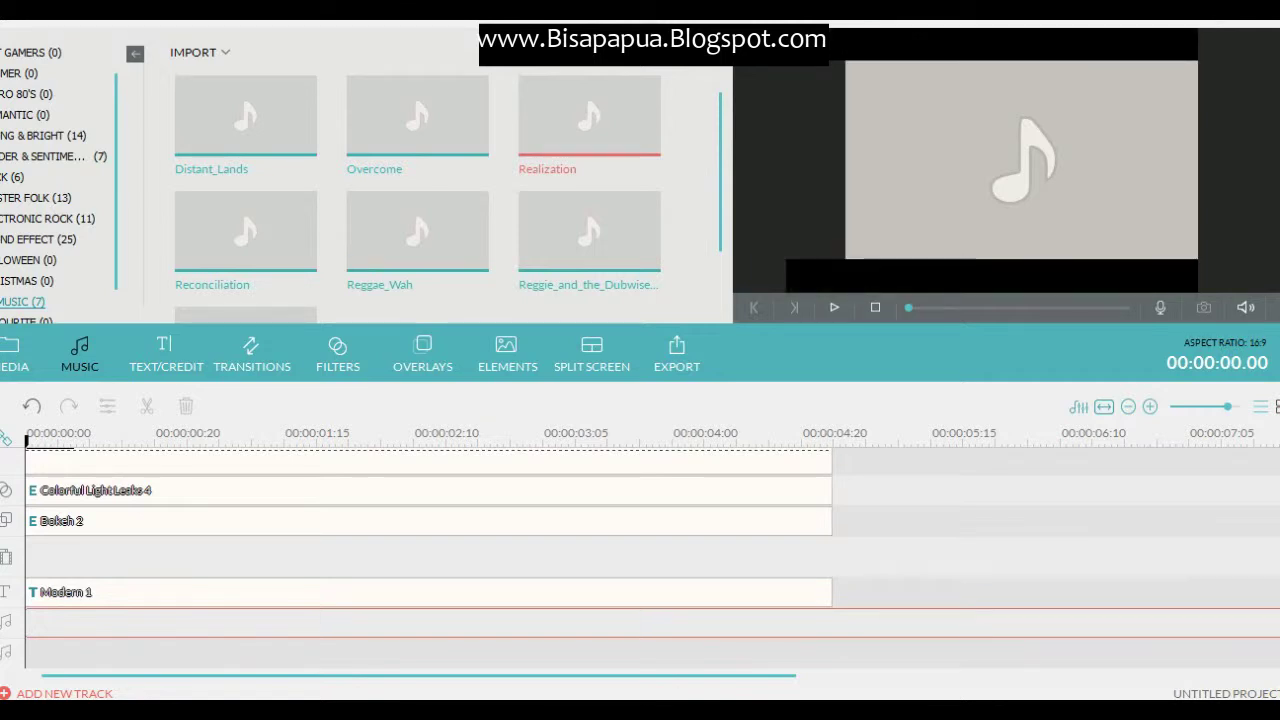
left_click(833, 440)
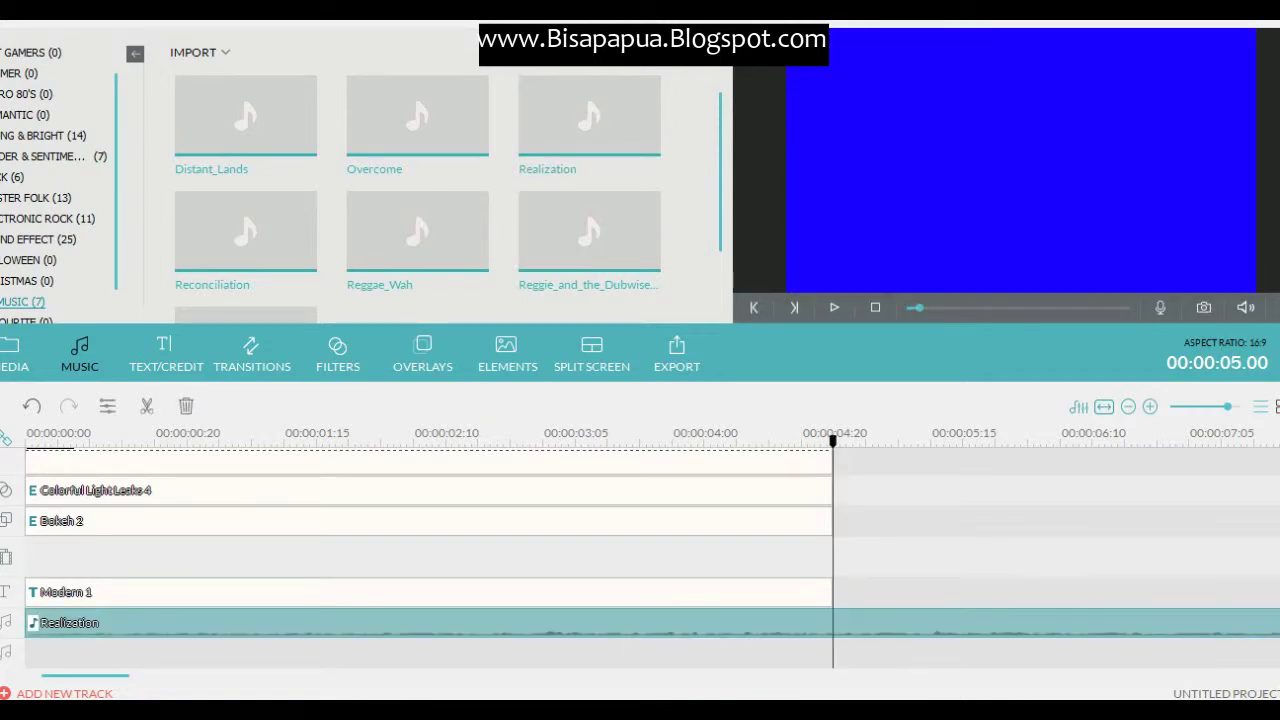
key("ctrl+b")
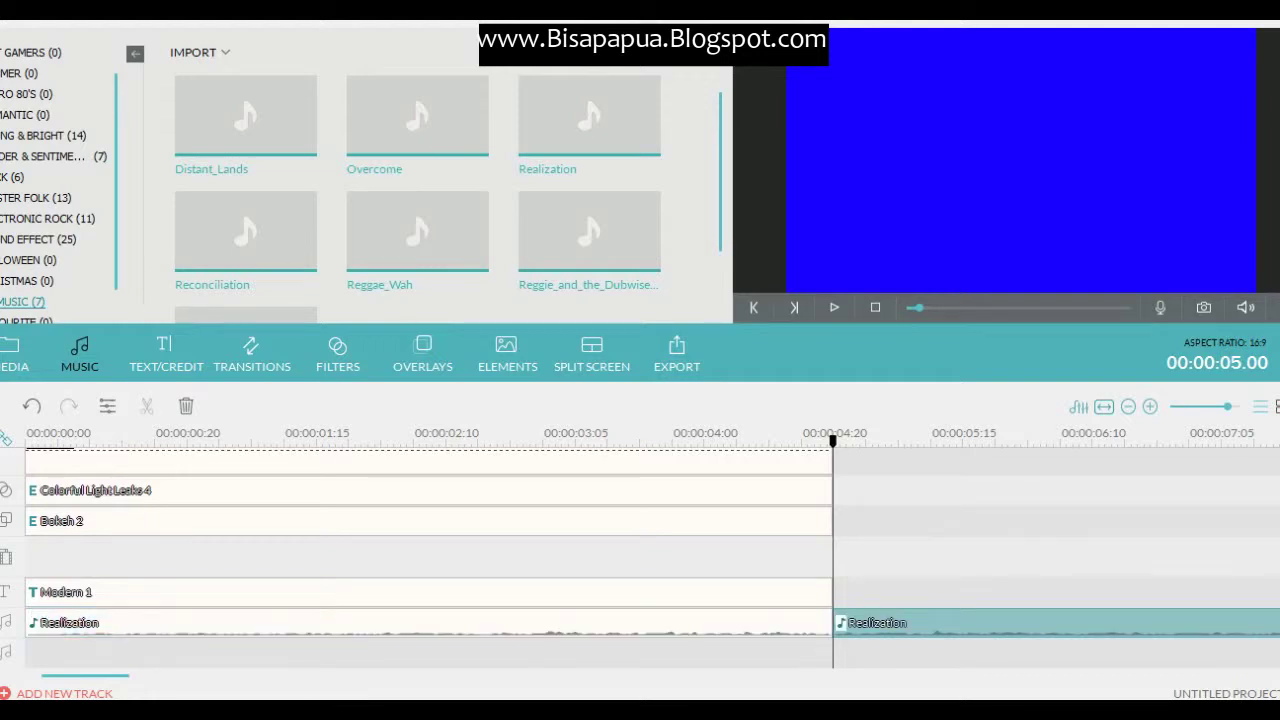
key("Delete")
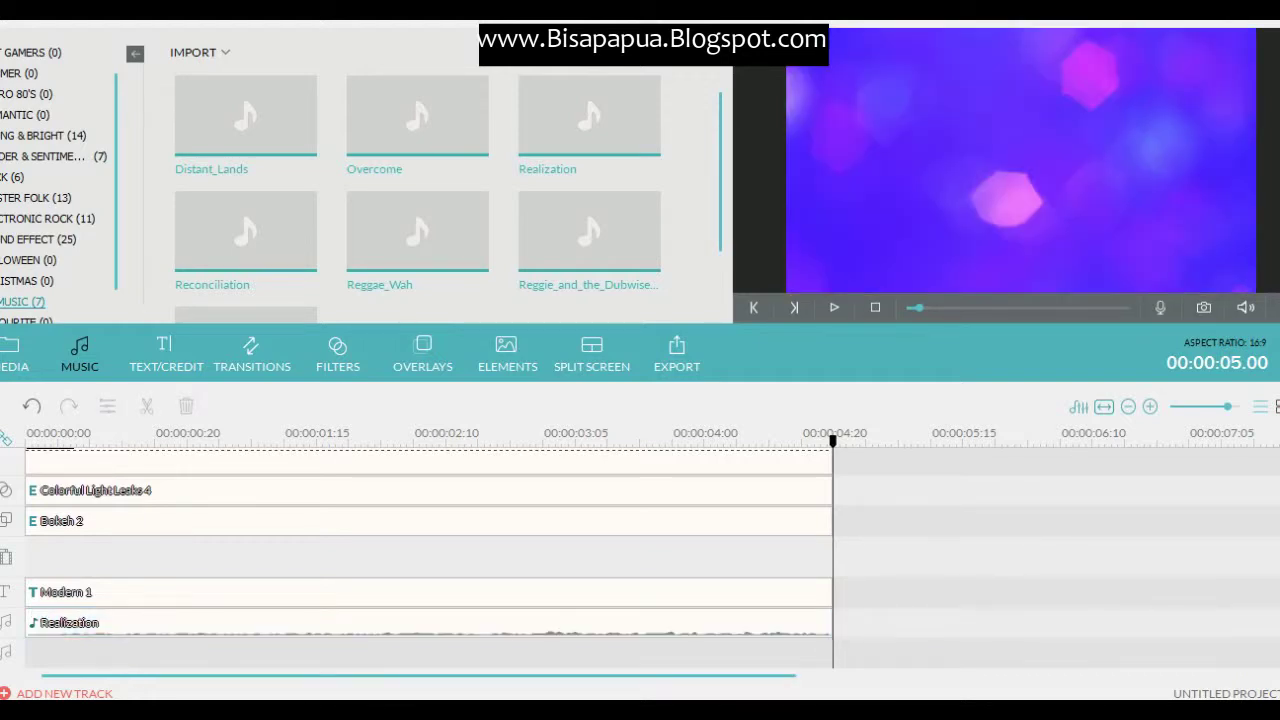
Trim about 5 frames off the start of the Realization clip and extend its end to the 5-second mark, level with the other clips.
key("ctrl+equal")
key("ctrl+equal")
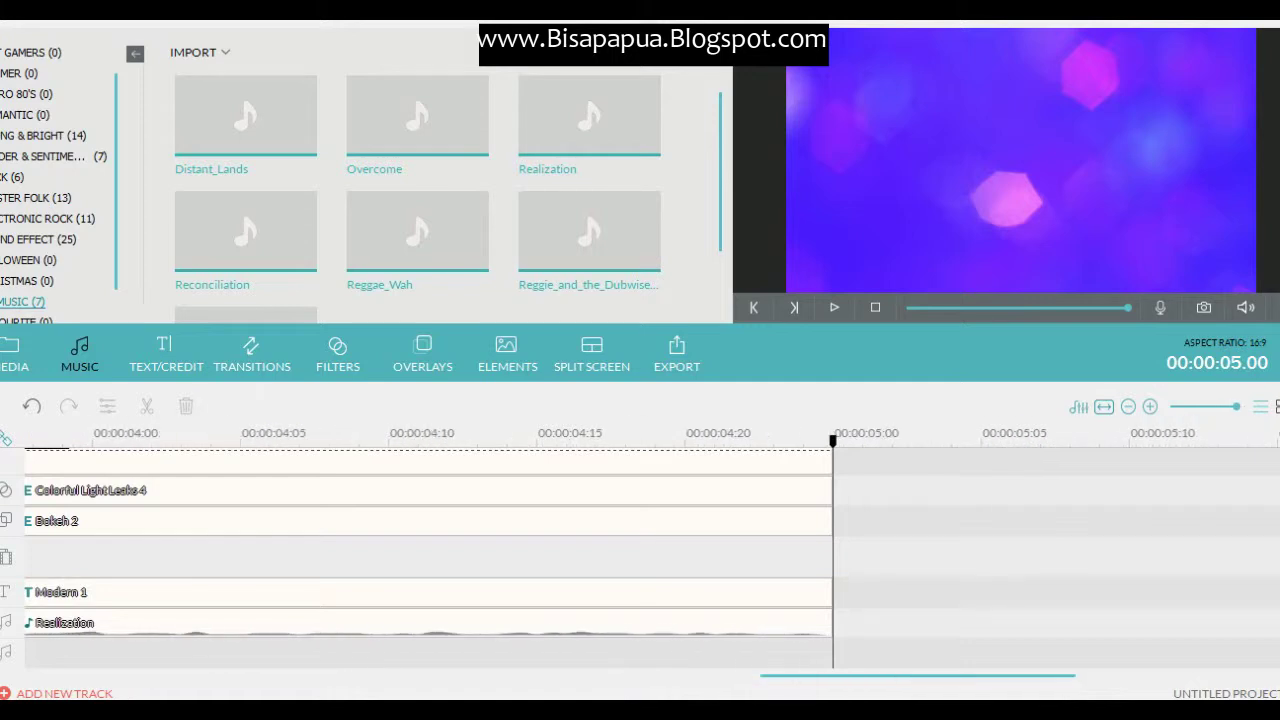
scroll(650, 550, "left", 10)
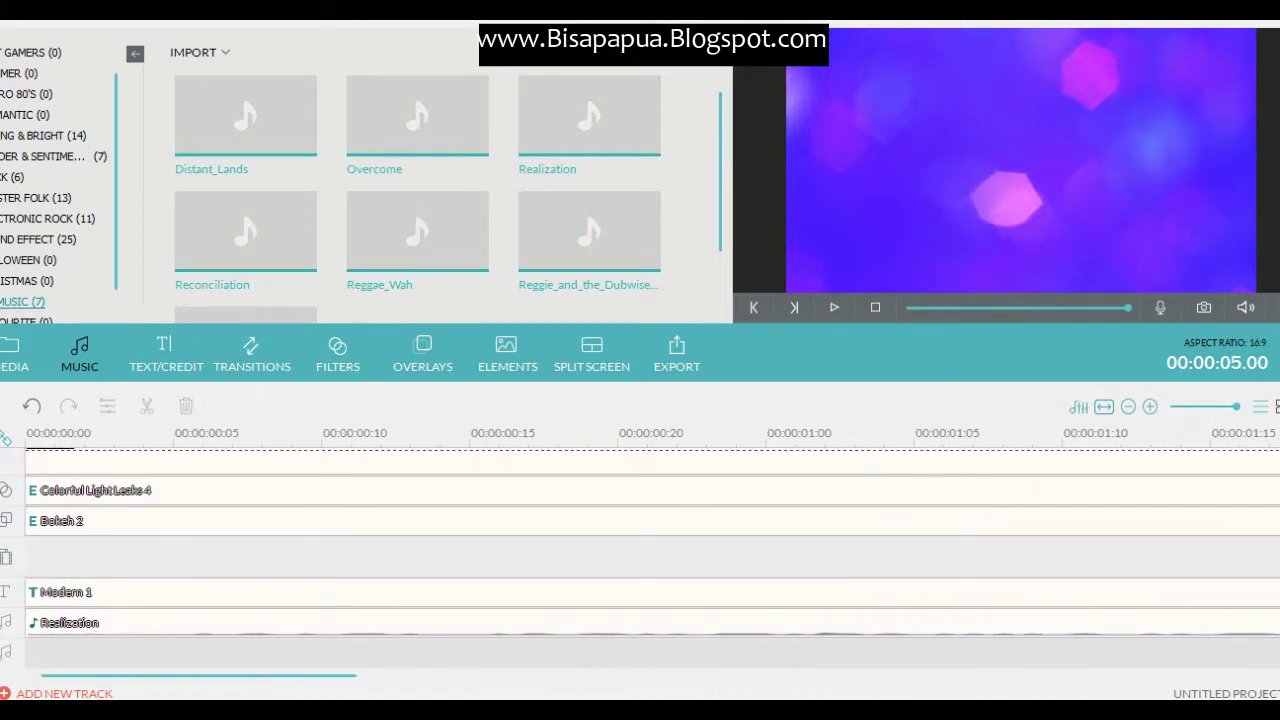
left_click(40, 623)
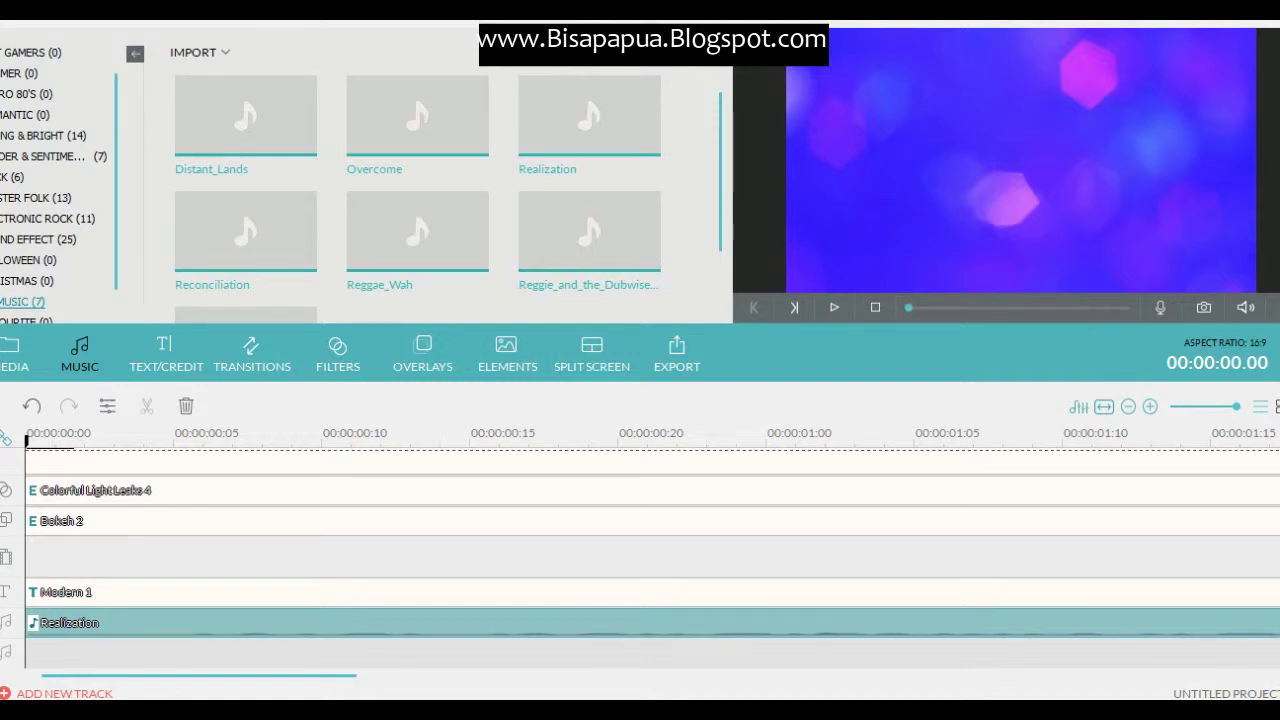
mouse_move(40, 623)
left_mouse_down()
mouse_move(200, 623)
mouse_move(48, 623)
left_mouse_up()
left_click_drag(200, 676, 867, 676)
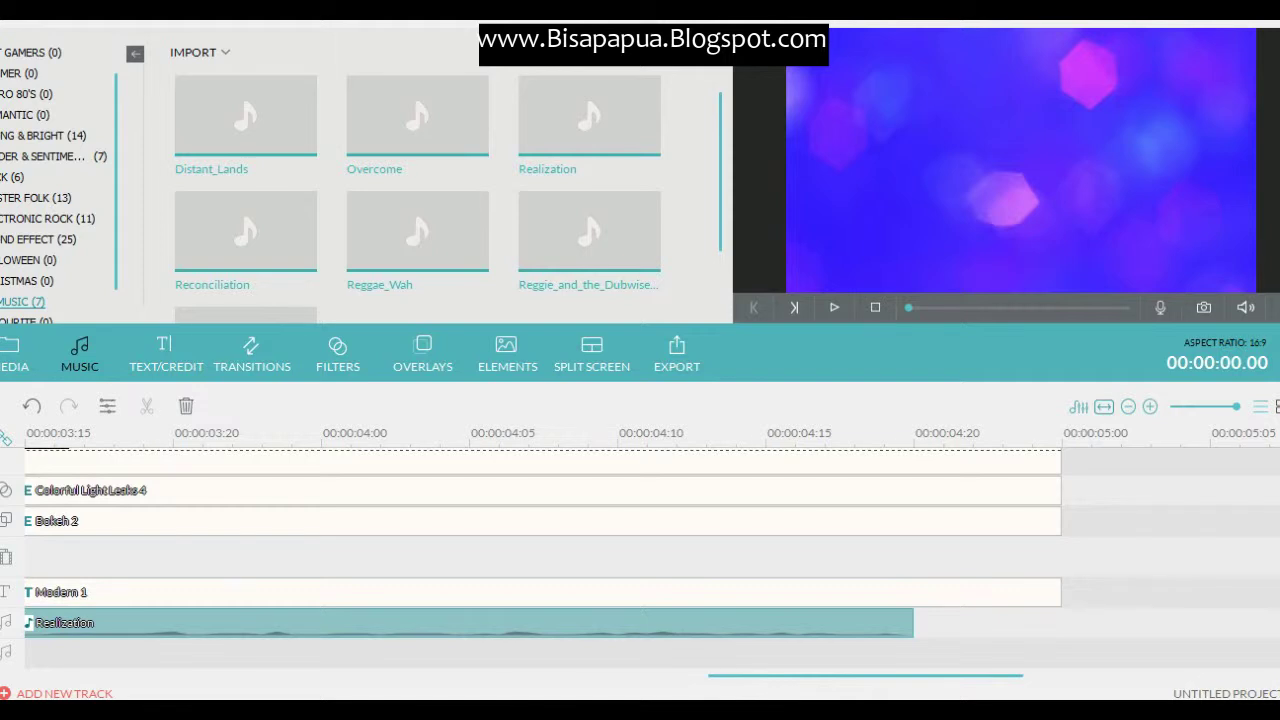
left_click_drag(913, 623, 1062, 623)
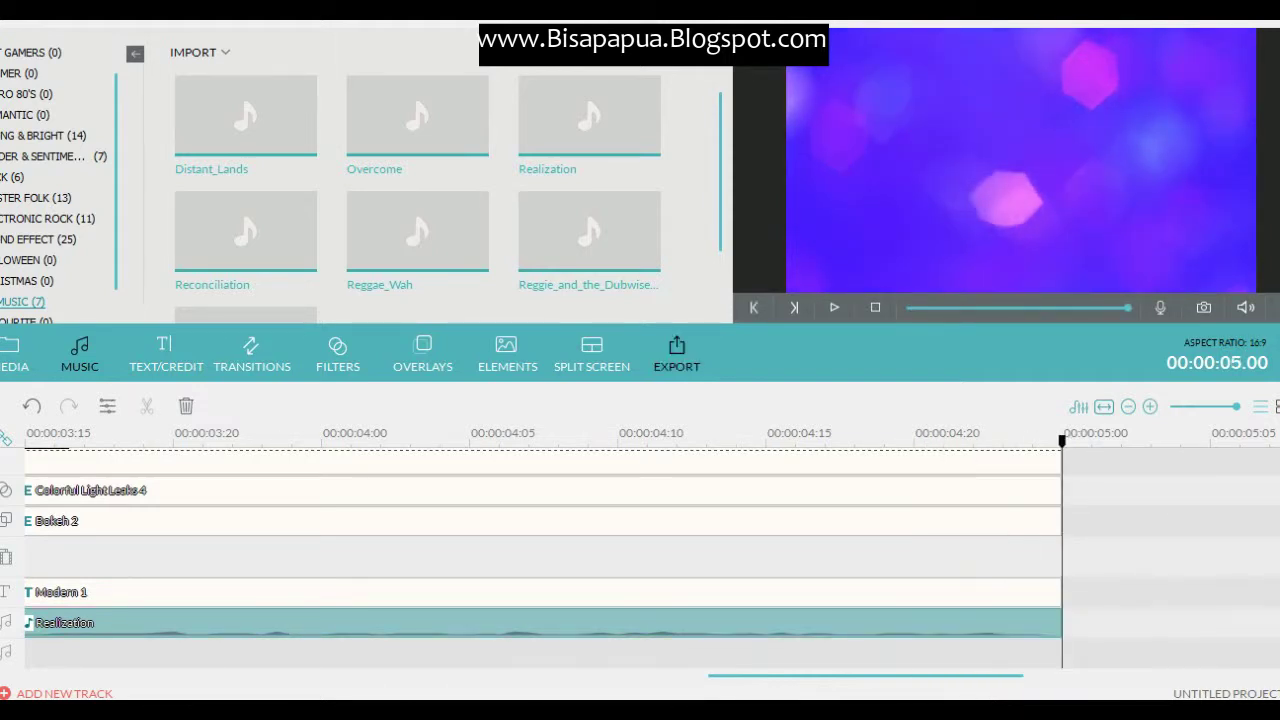
Export the project as an MP4 file named "Opening BP Tutorial".
key("Home")
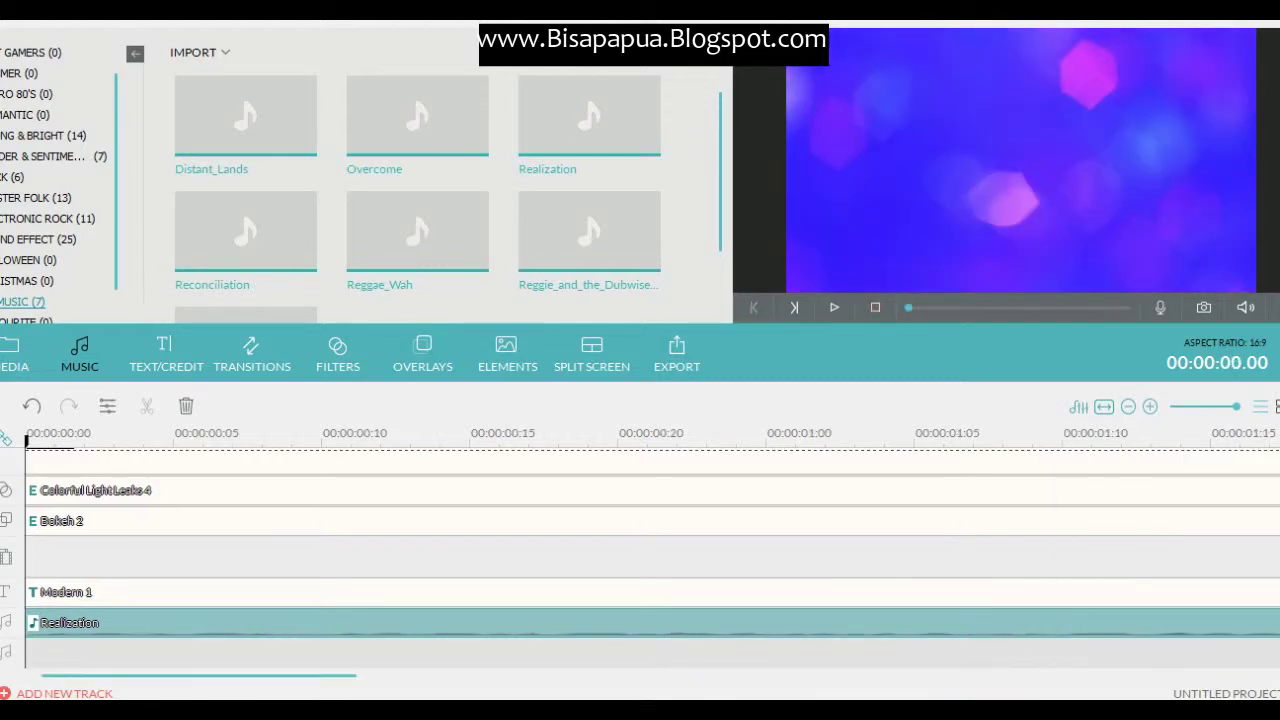
key("ctrl+minus")
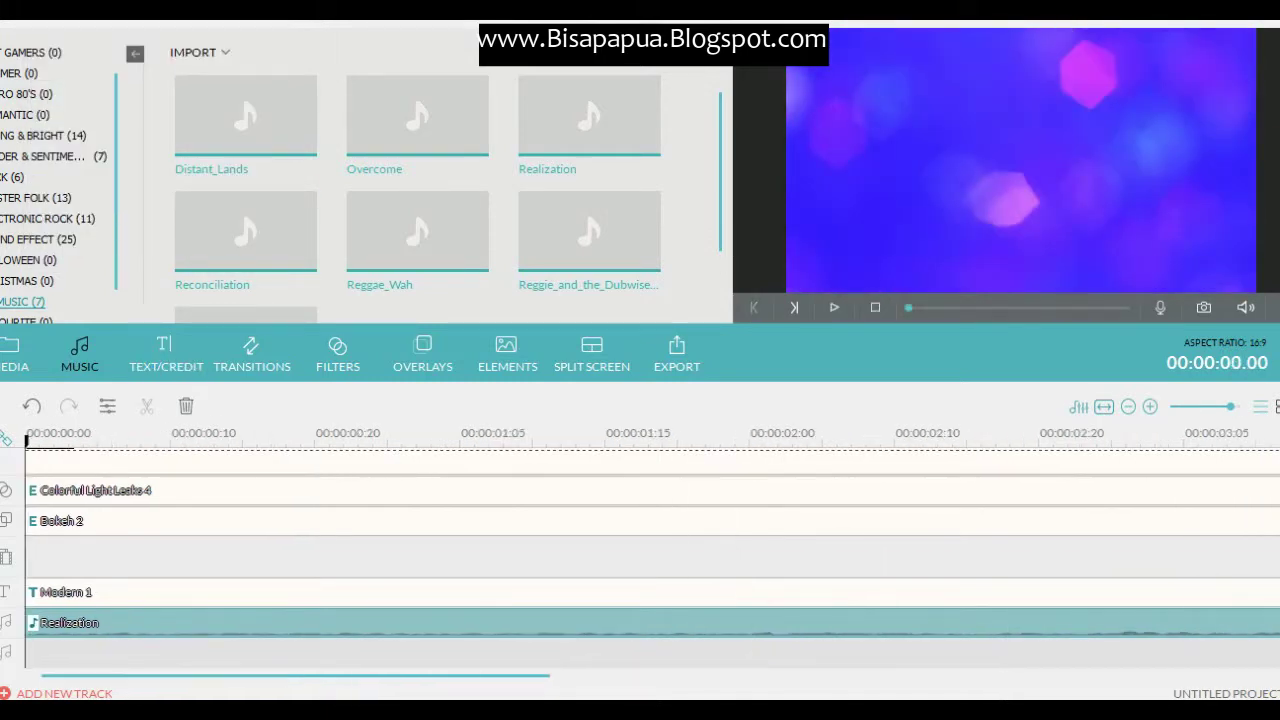
double_click(640, 592)
left_click(688, 365)
left_click(675, 366)
type("Opening")
type(" 8")
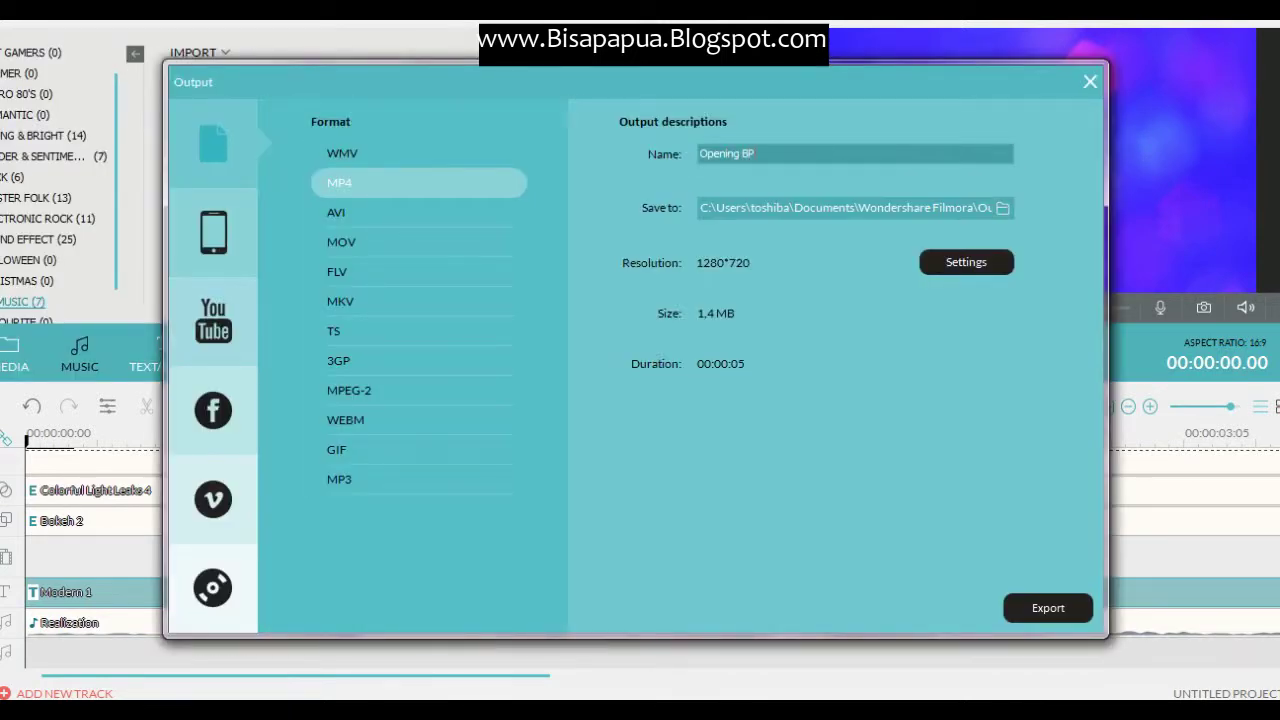
type("P Tutorial")
left_click(1048, 608)
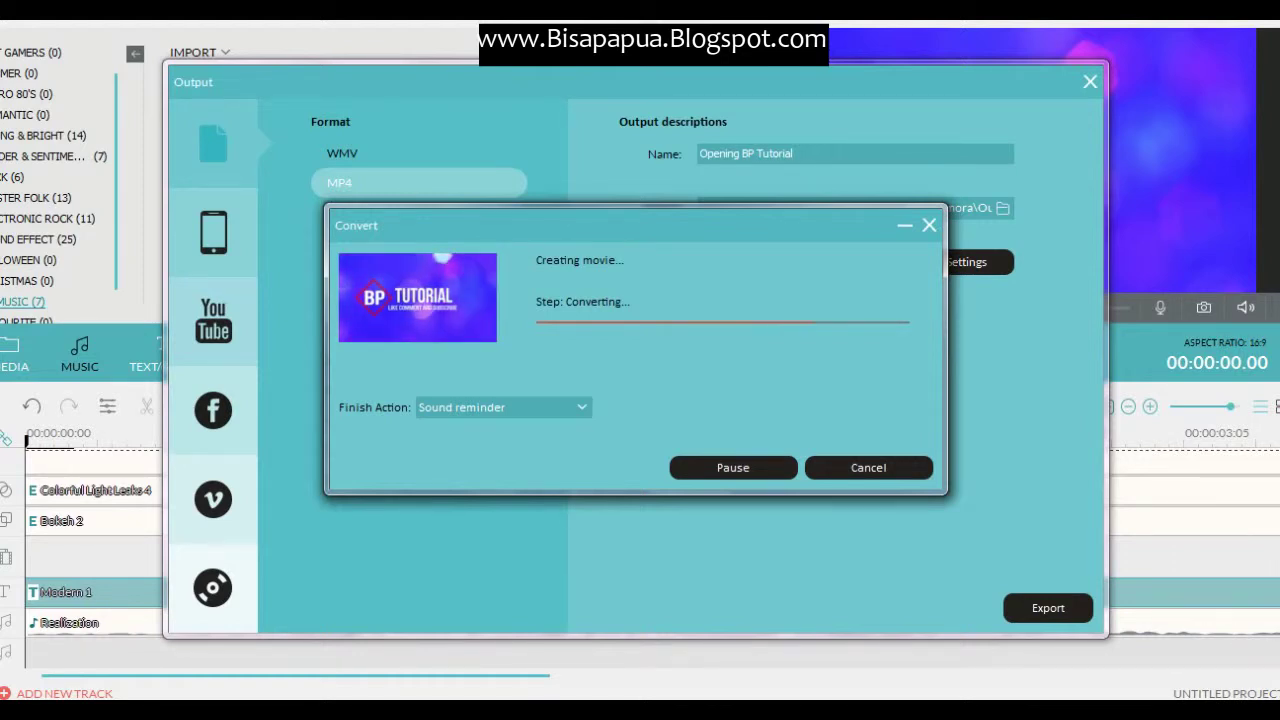
Locate the exported video from the finished conversion and play it in the media player.
mouse_move(171, 714)
left_click(171, 689)
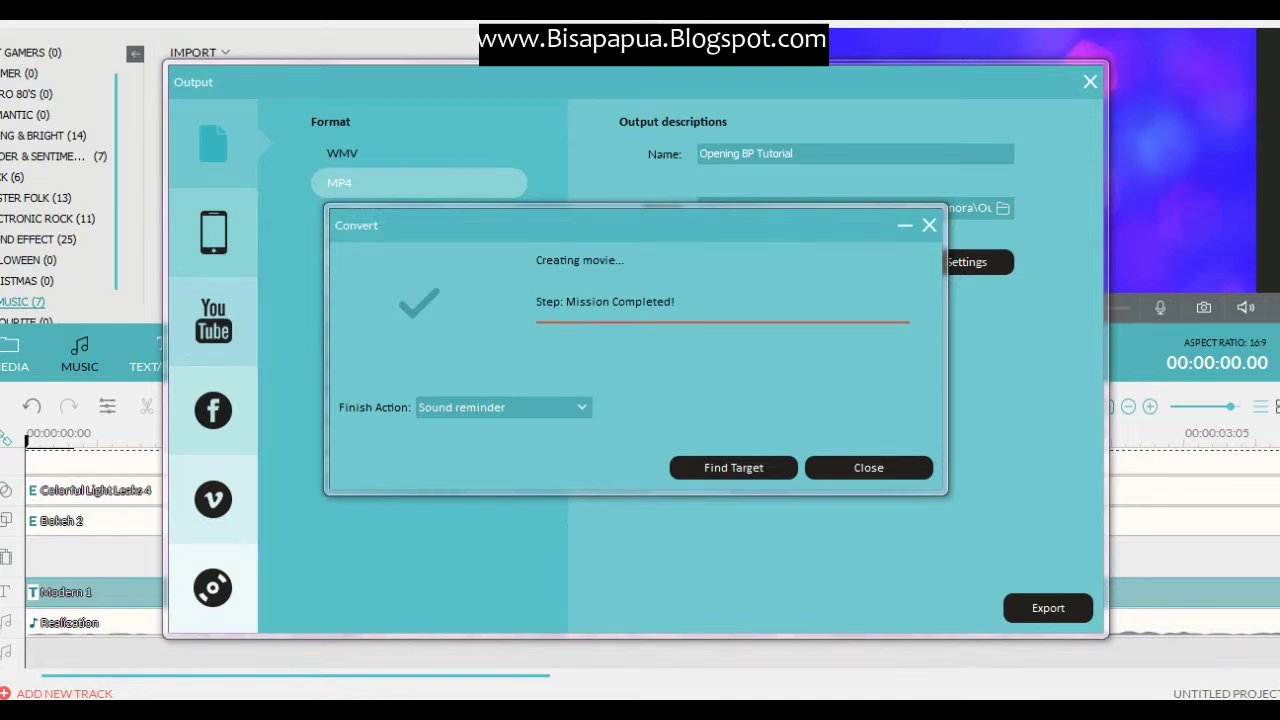
left_click(734, 468)
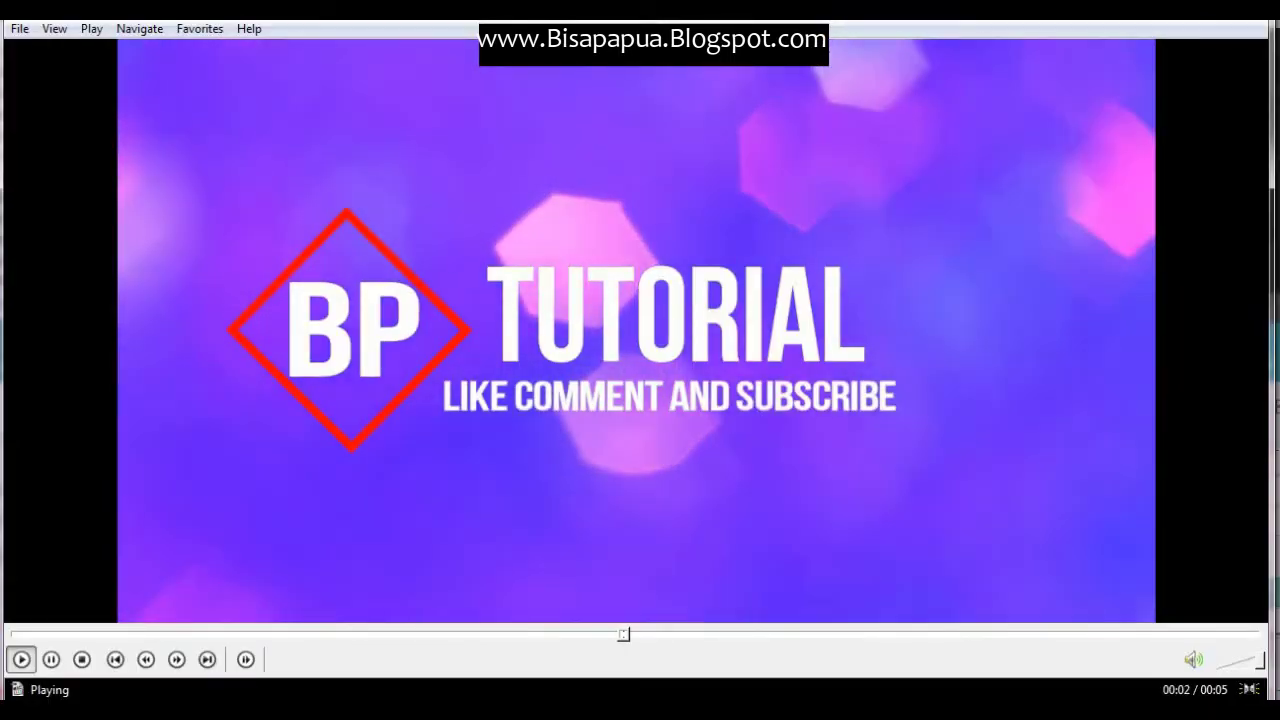
left_click(22, 634)
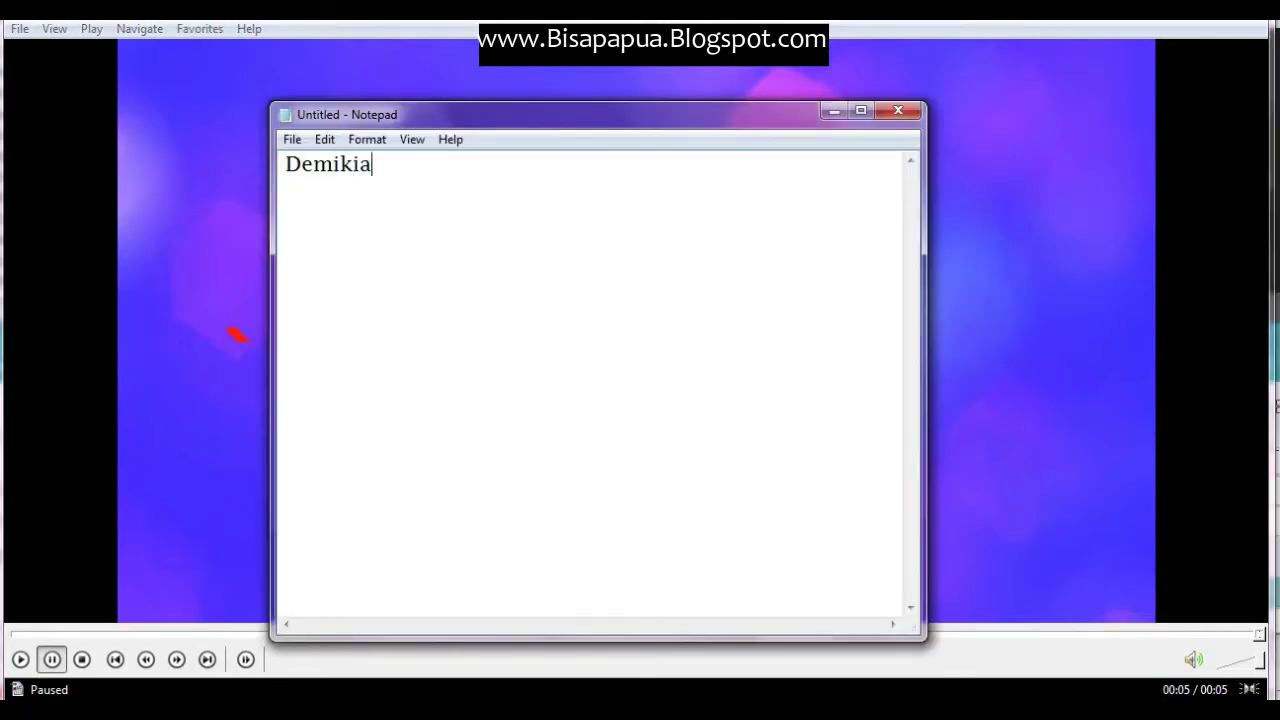
Write "Demikian cara sederhana buat opening video di Filmora." in a blank Notepad document, followed by an empty line.
type("n cara seder")
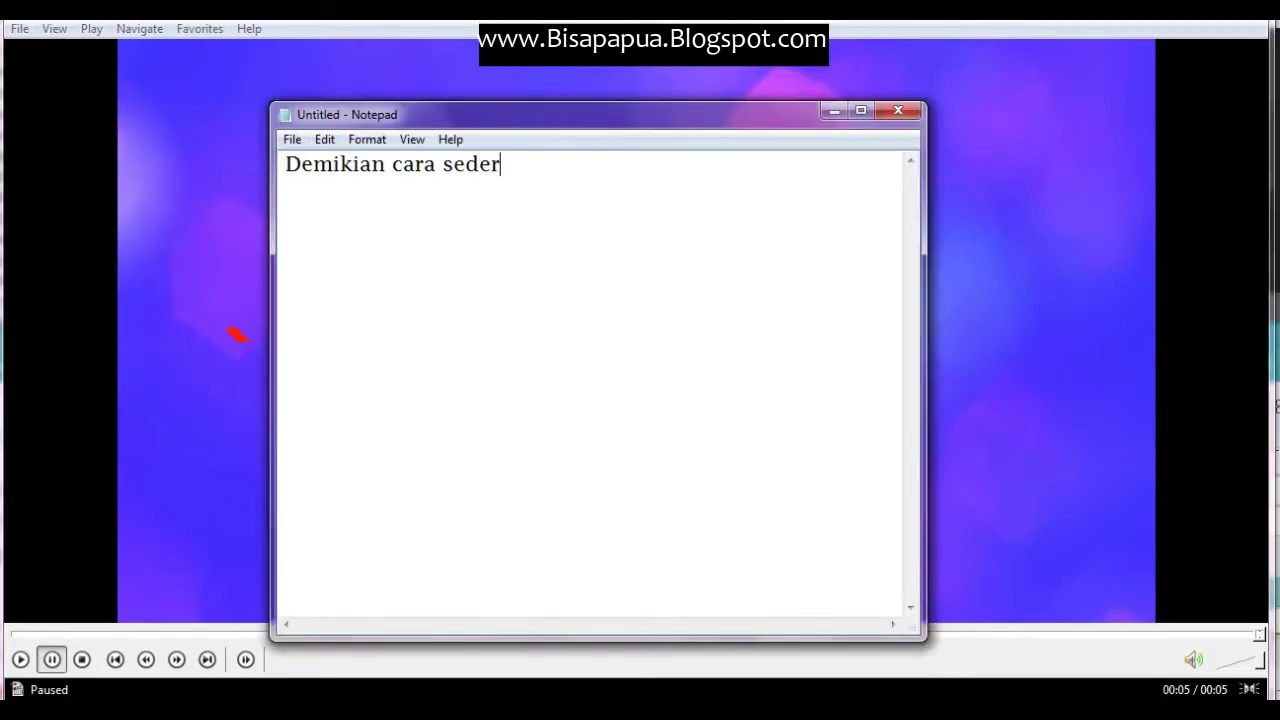
type("hana bua")
type("en")
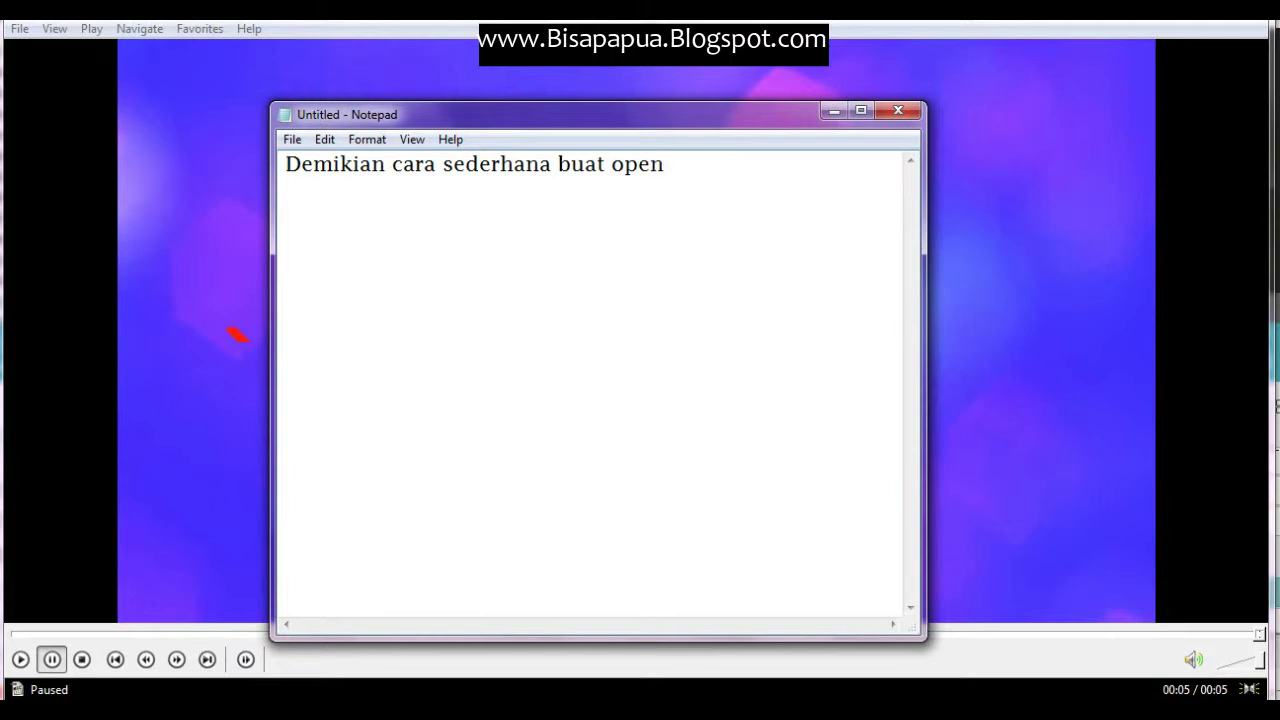
type("ing video di Filmora.")
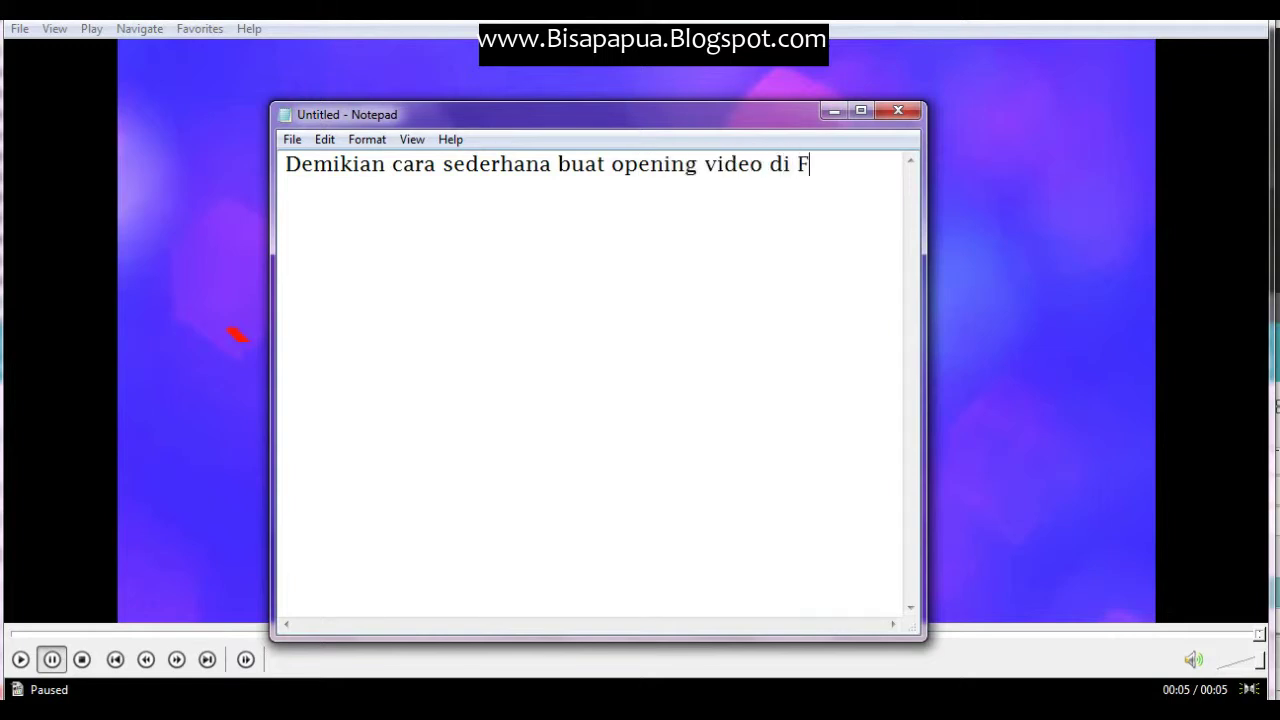
key("Return")
key("Return")
Add the closing lines "Selamat membuat.." and "Jangan lupa like dan komentar serta subsrcibe channel ini." to the note.
type("Selamat membuat")
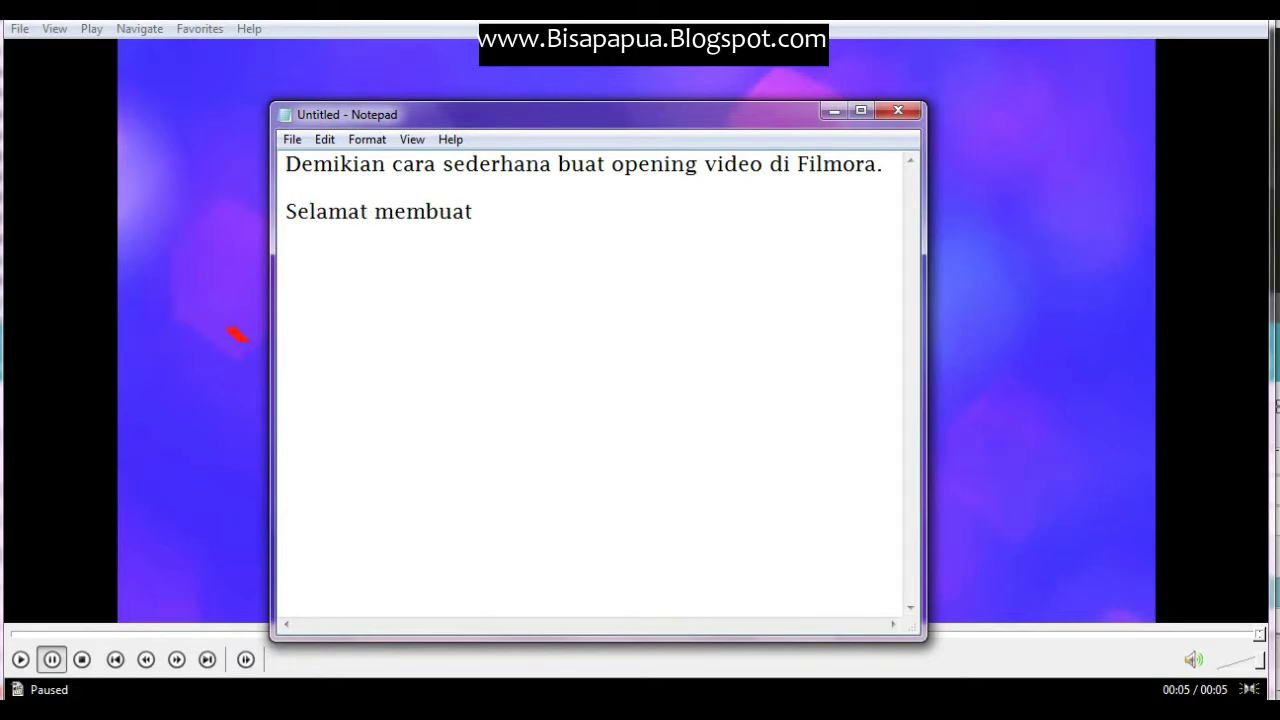
type("..")
key("Return")
type("Jangan llu")
key("BackSpace")
key("BackSpace")
type("upa l")
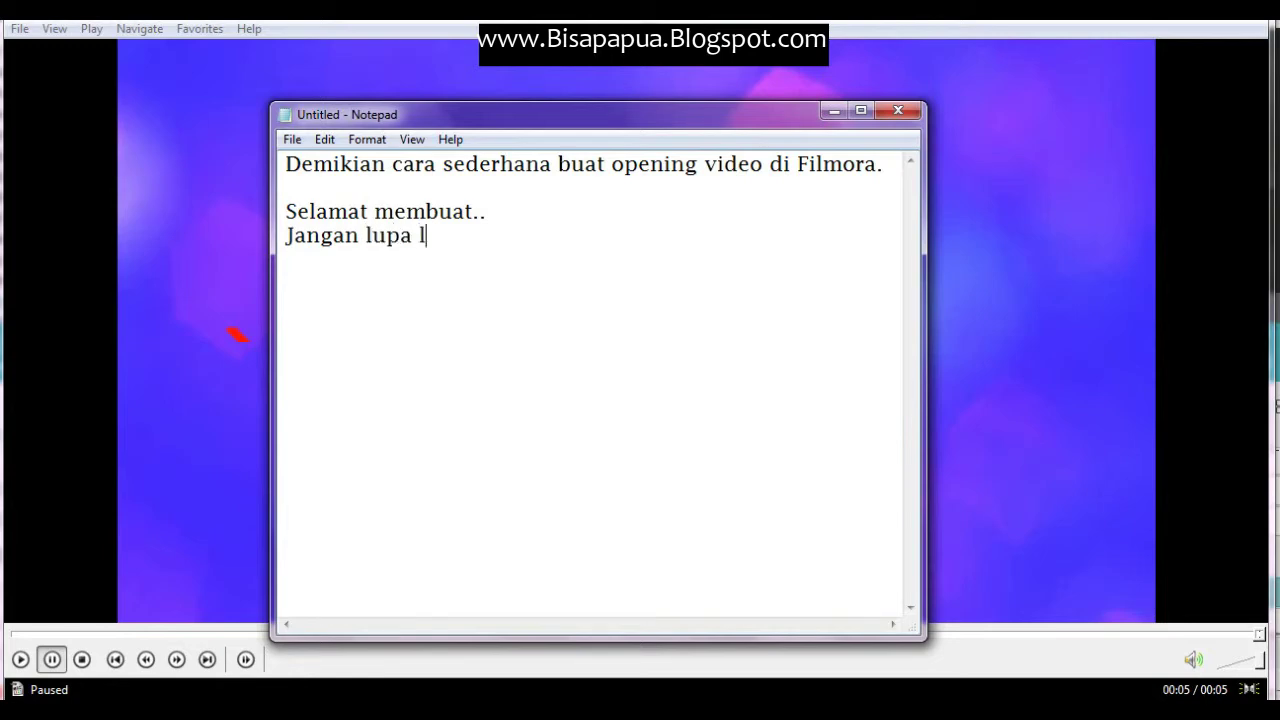
type("ike dan komentar s")
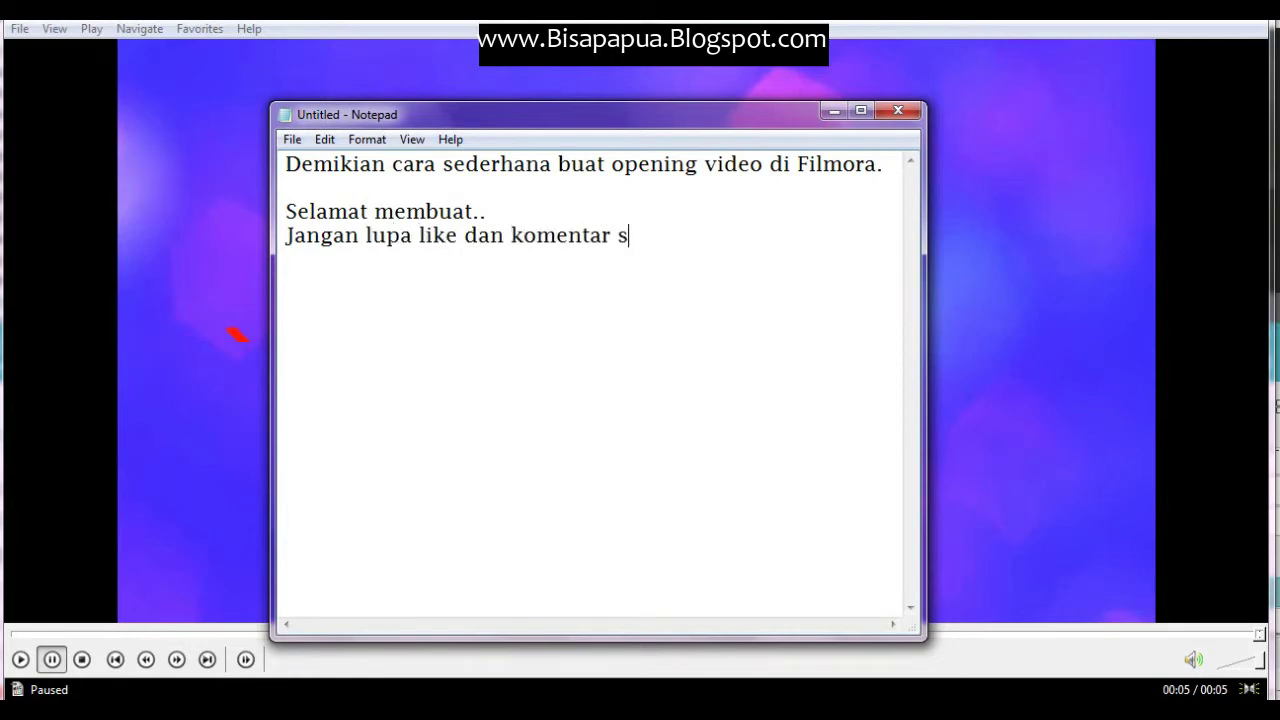
type("erta subsrcib")
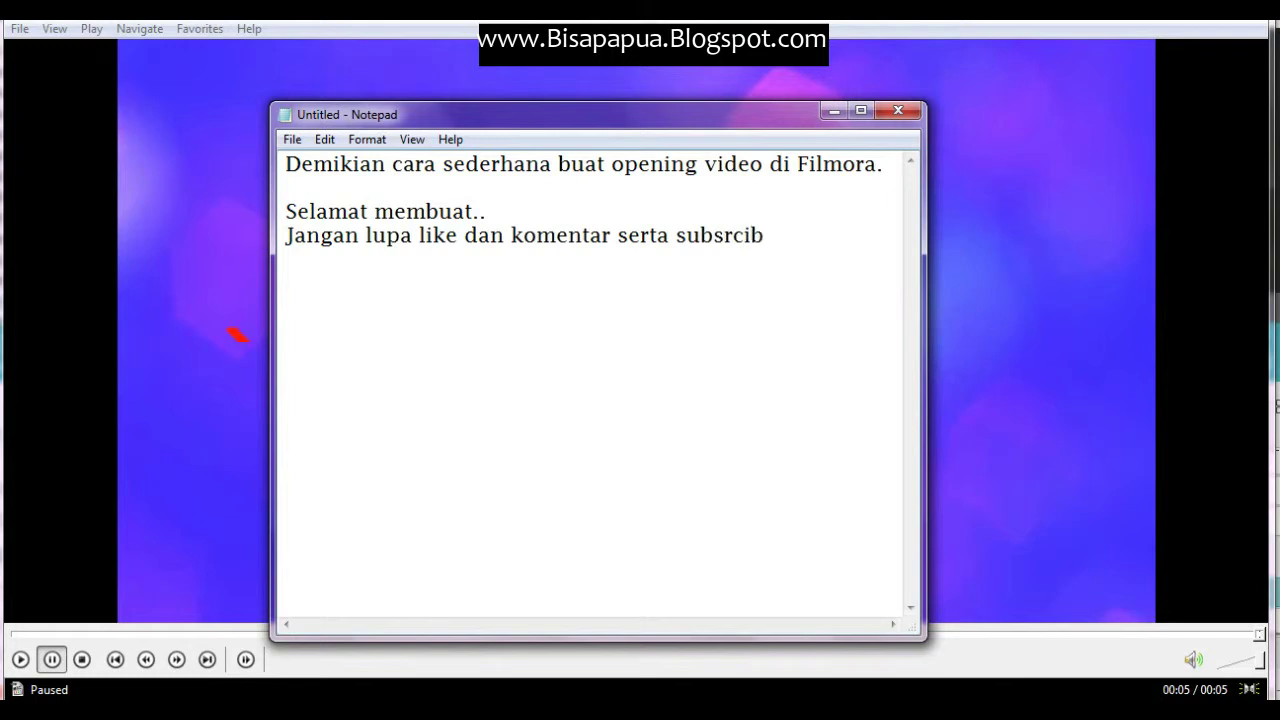
type("e channel ini.")
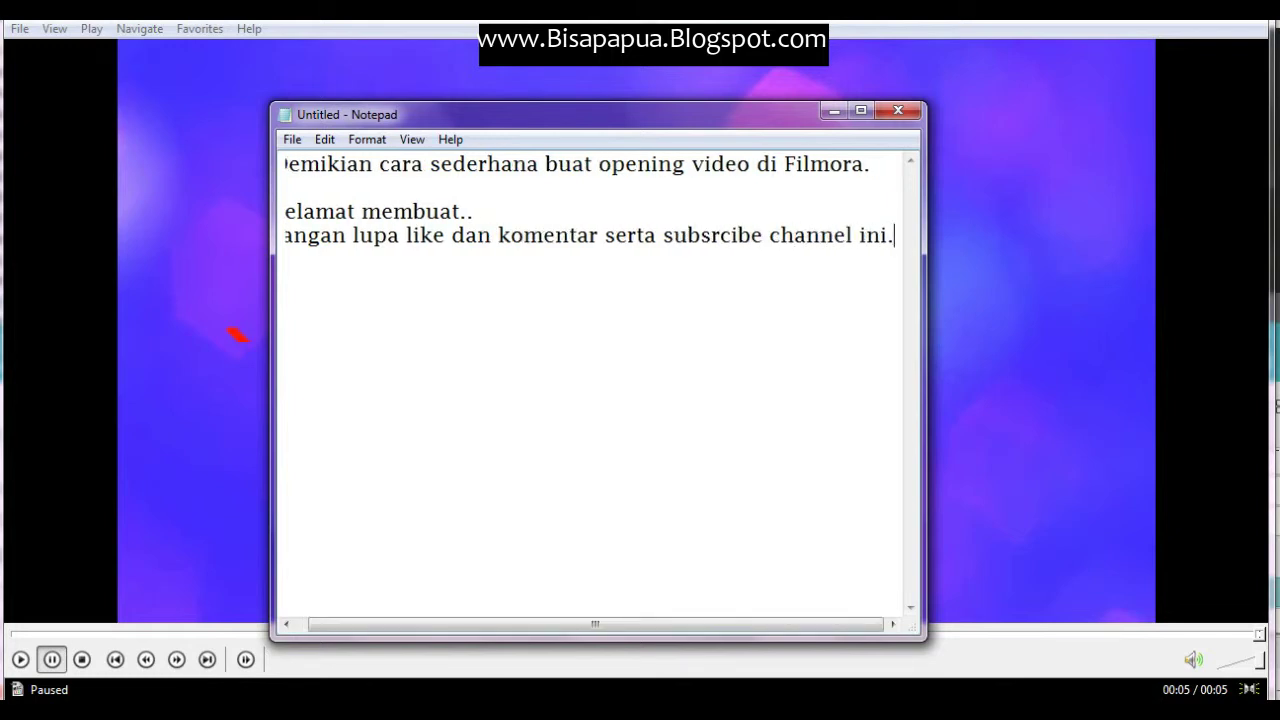
left_click_drag(925, 370, 1057, 370)
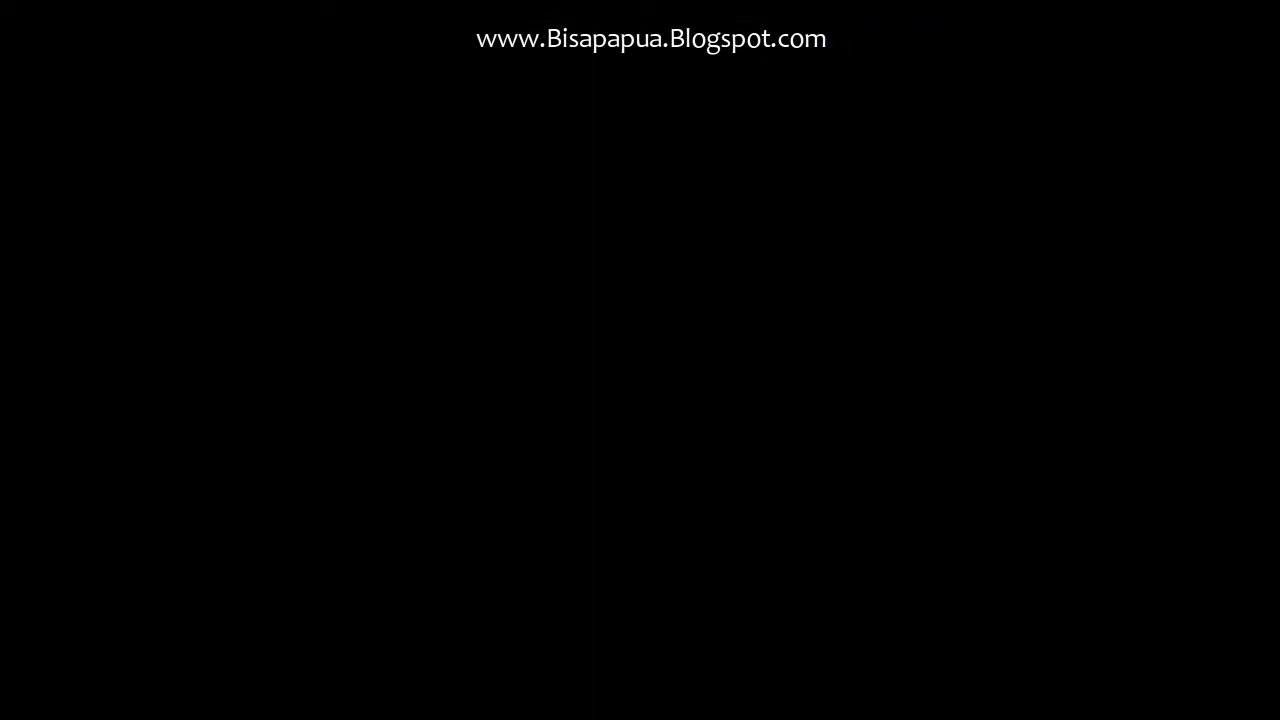